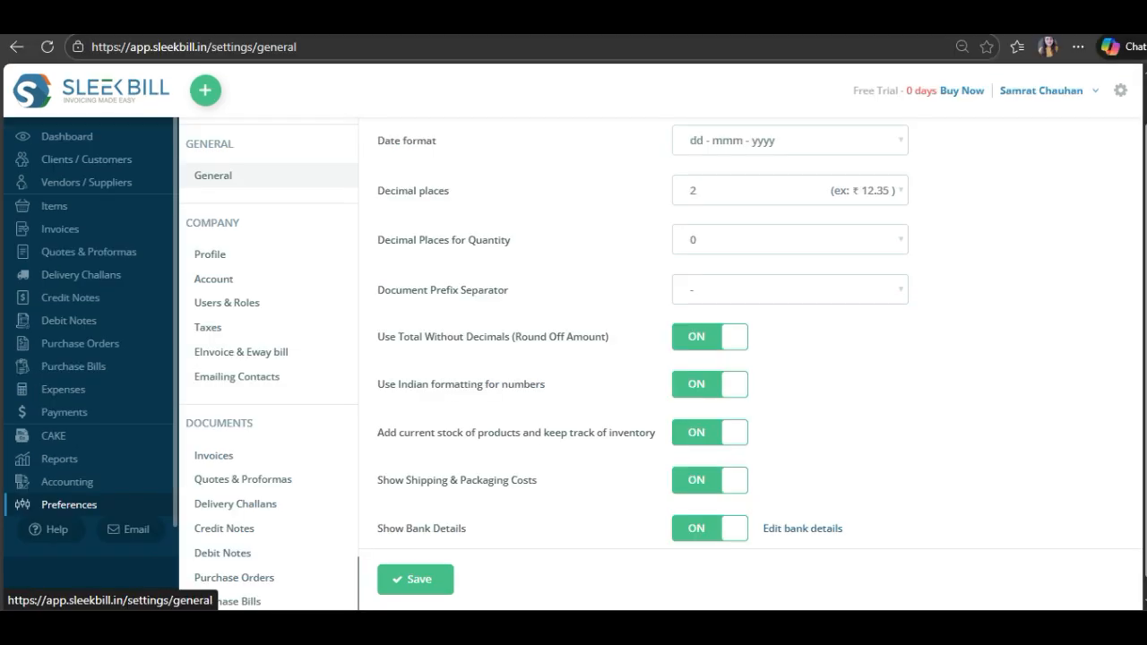
Set the taxation type to GST in the company profile settings and show the extra field options.
click(210, 253)
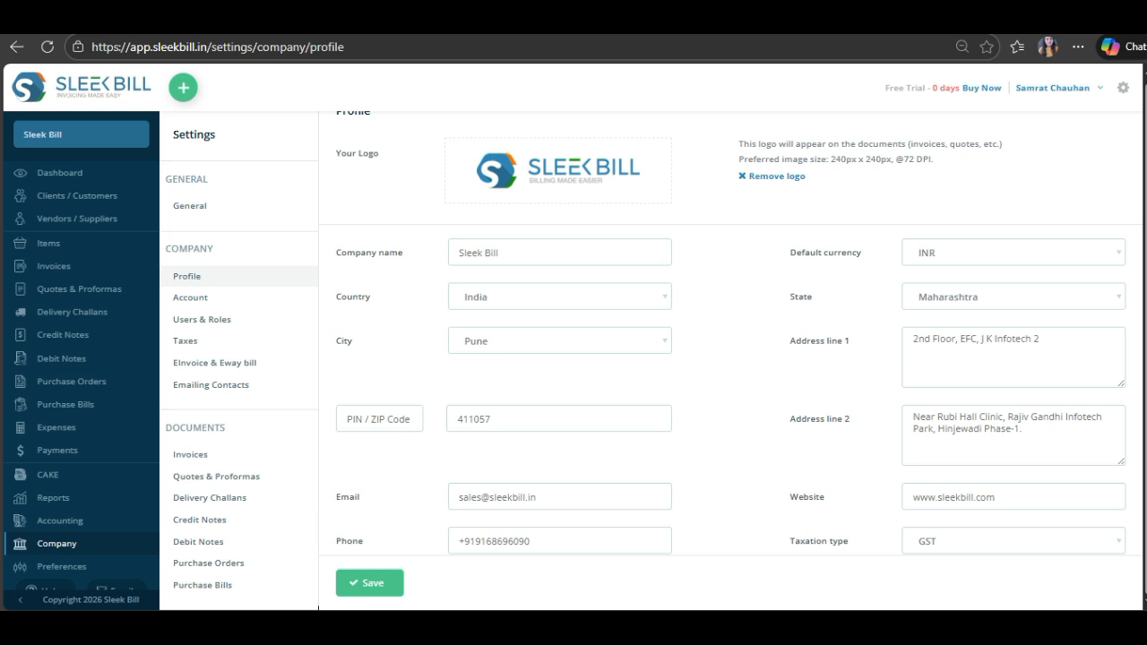
scroll(731, 333, down, 4)
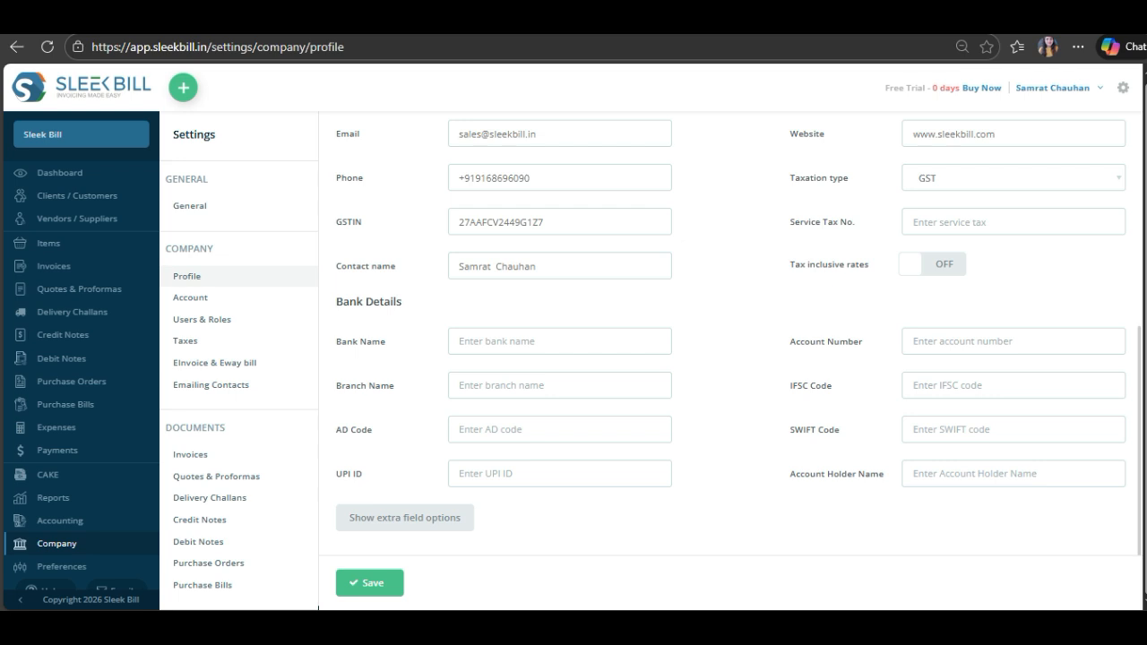
click(1013, 177)
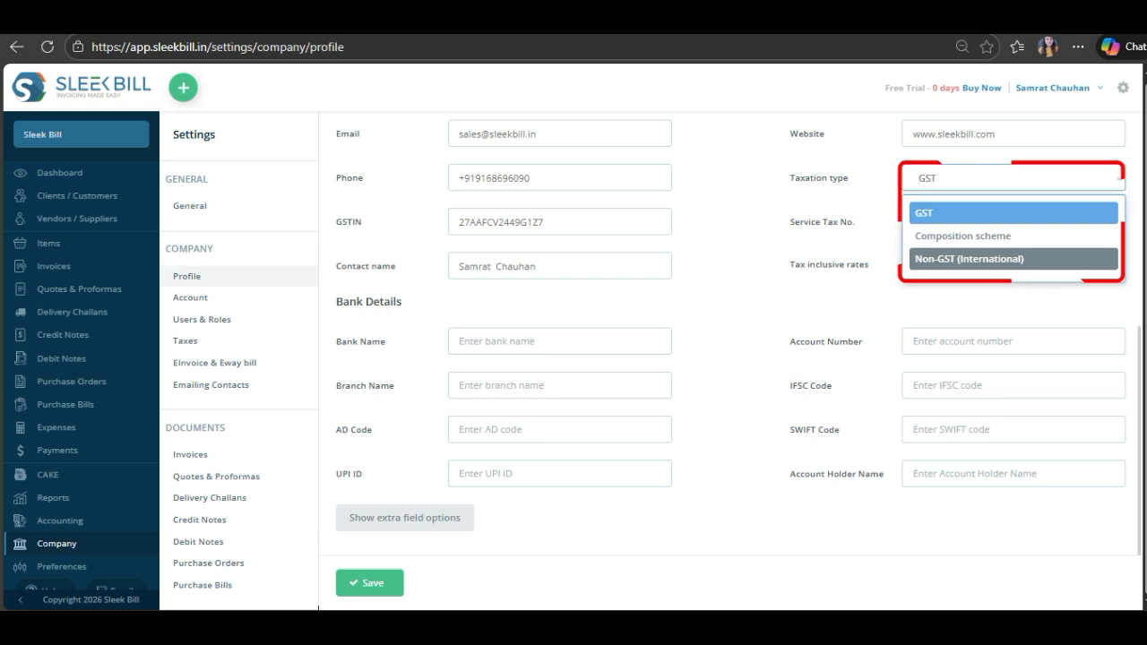
click(1012, 213)
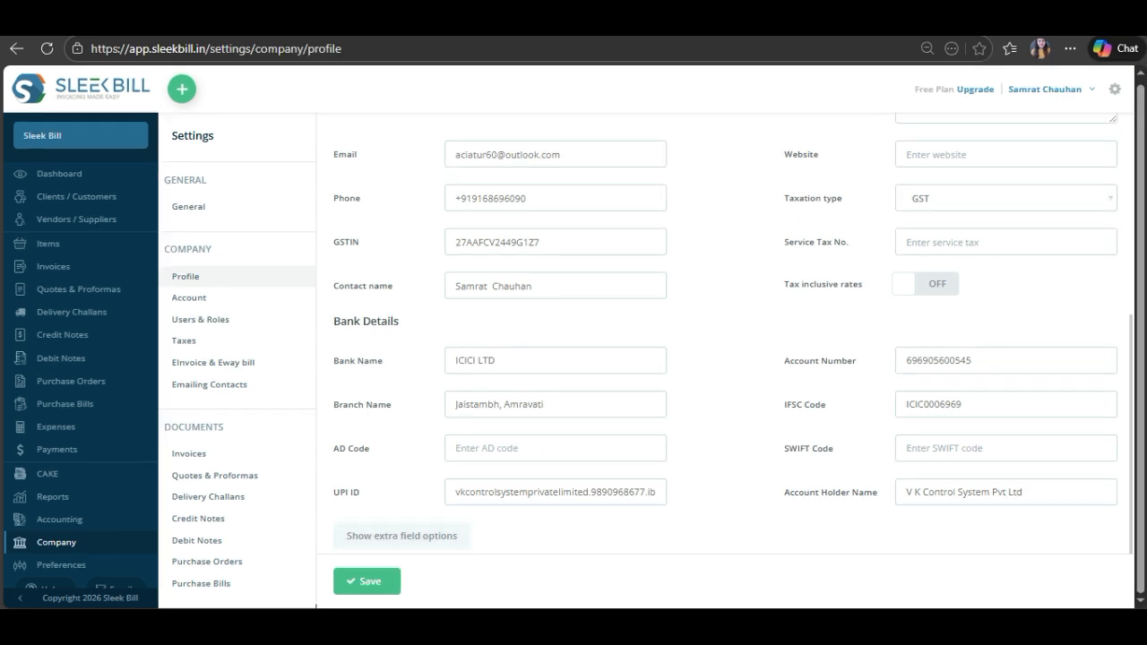
click(400, 536)
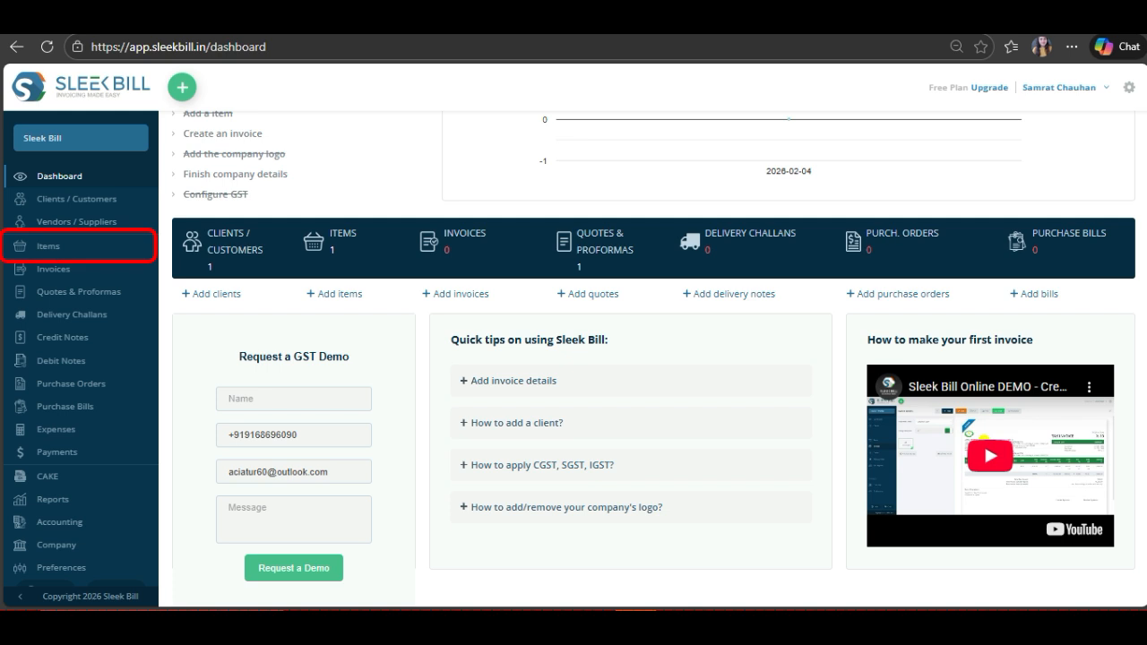
Start a new product item named "Door Sensor", described as "Automatic open close door sensor", and set its unit to Piece (PC).
click(47, 245)
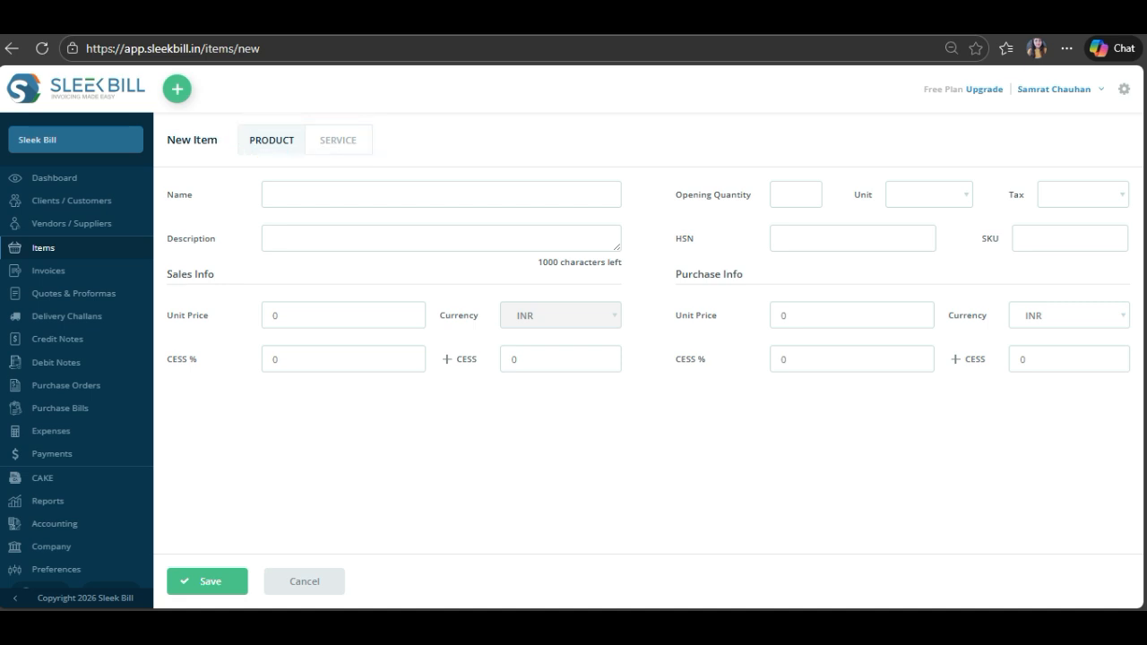
click(337, 140)
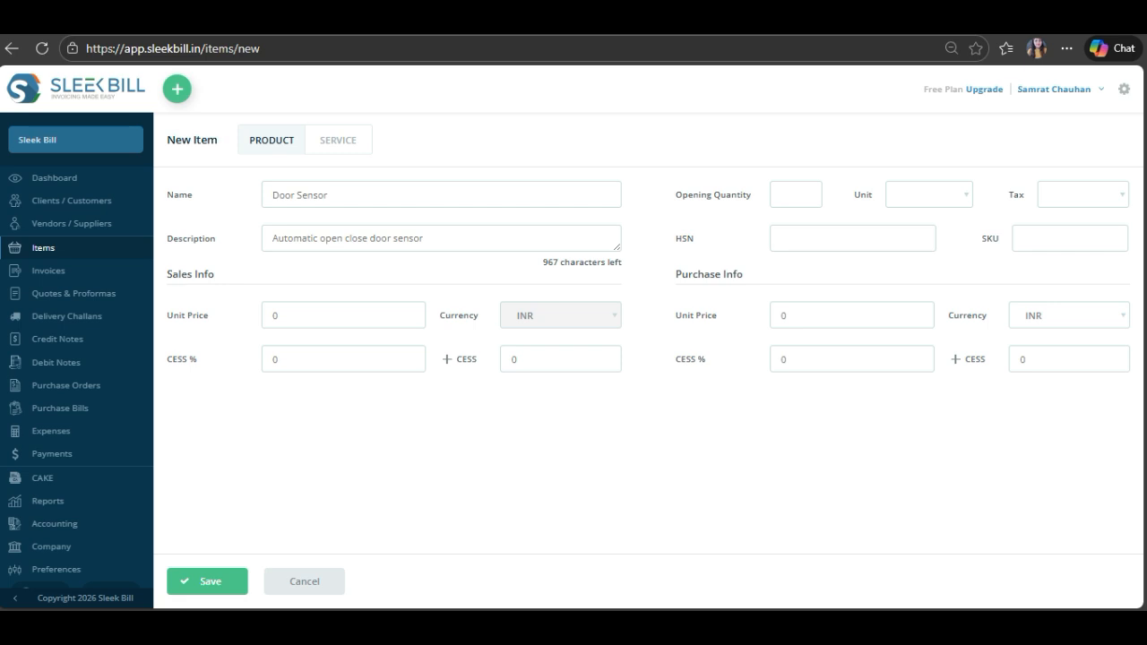
click(929, 195)
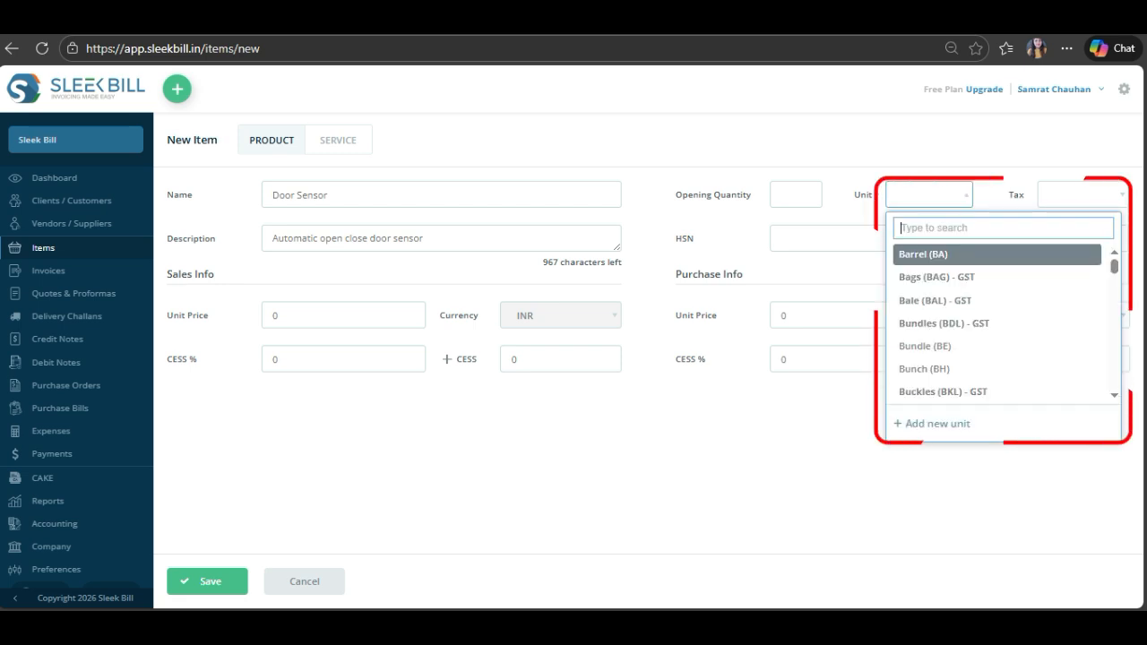
scroll(999, 324, down, 10)
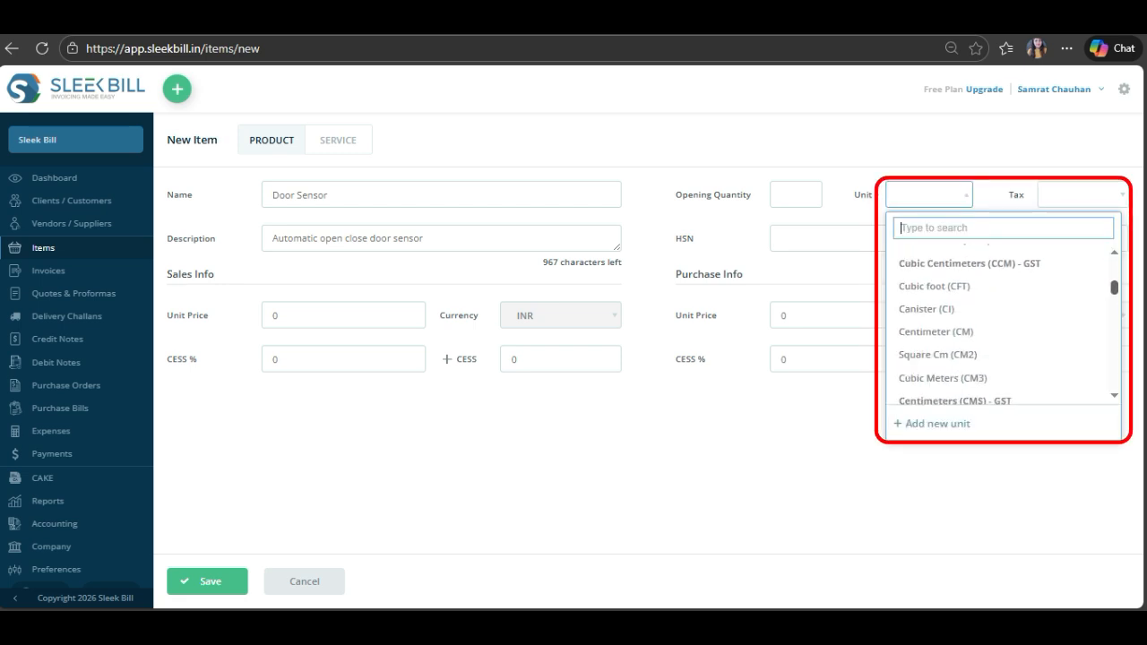
scroll(1000, 324, down, 8)
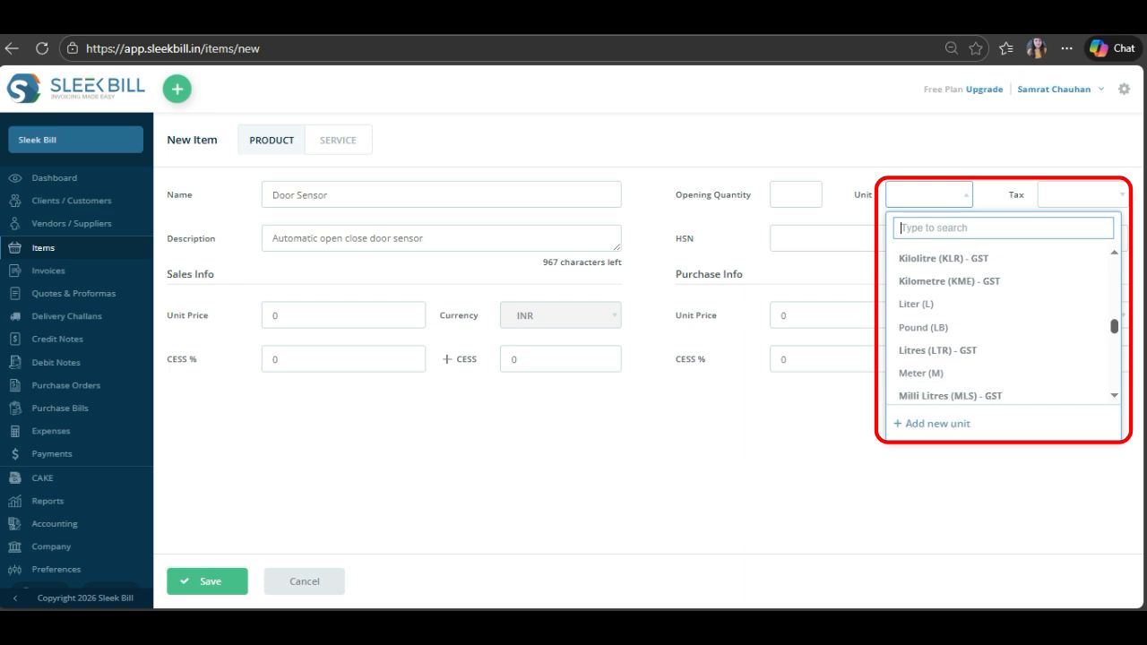
scroll(999, 325, down, 3)
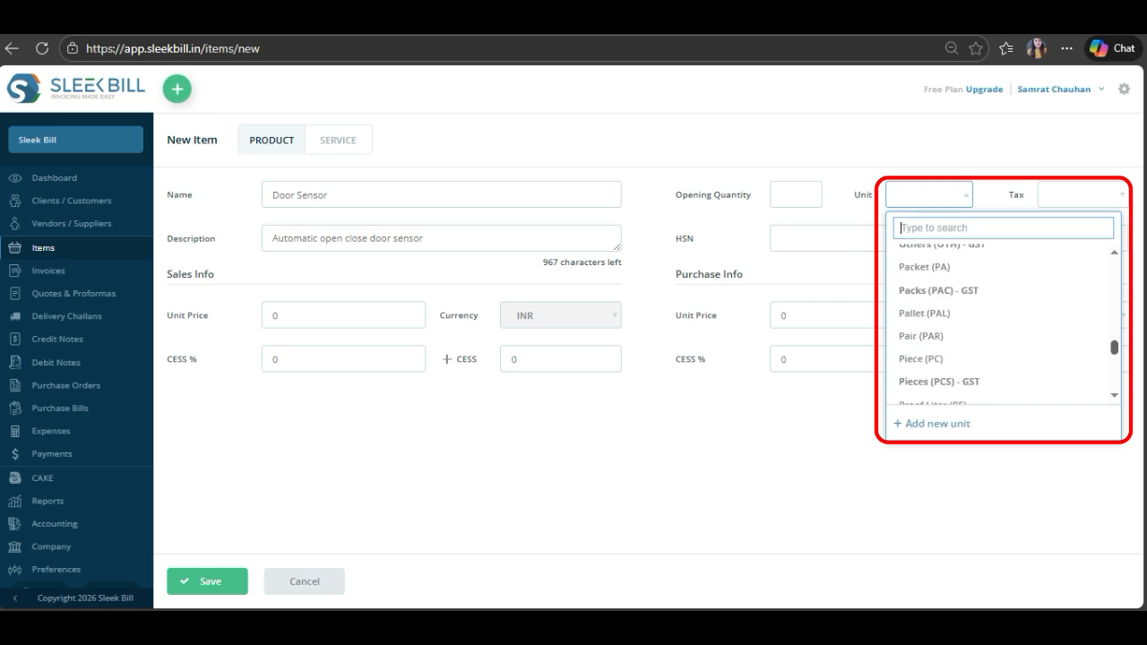
click(921, 358)
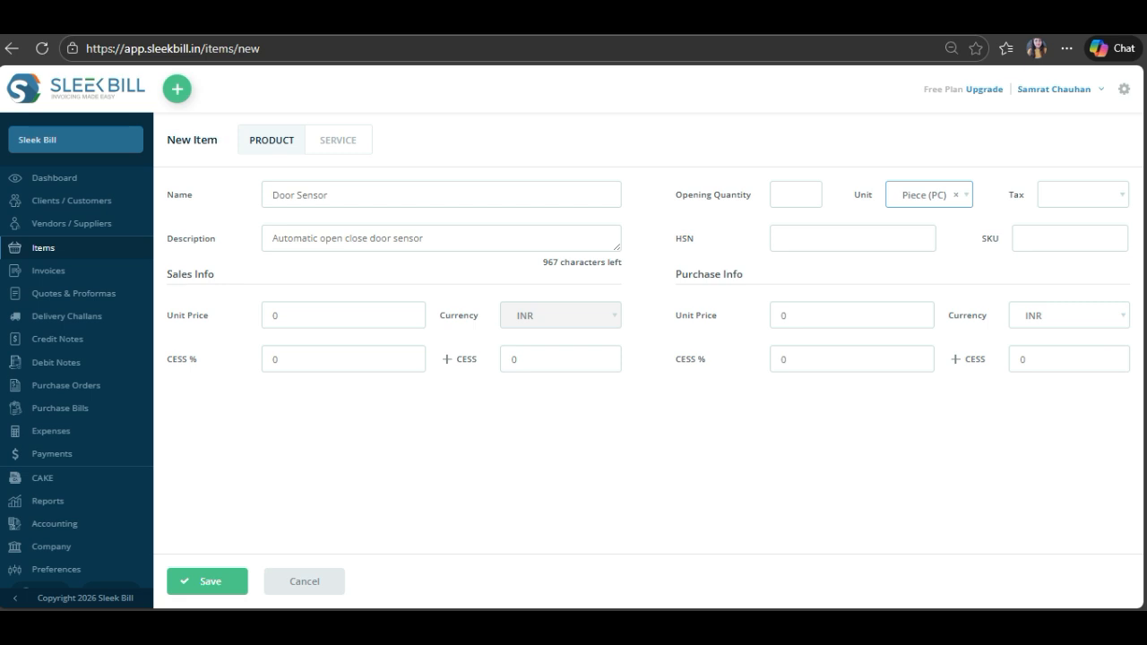
Set the tax rate of the new item to 12%.
click(1082, 194)
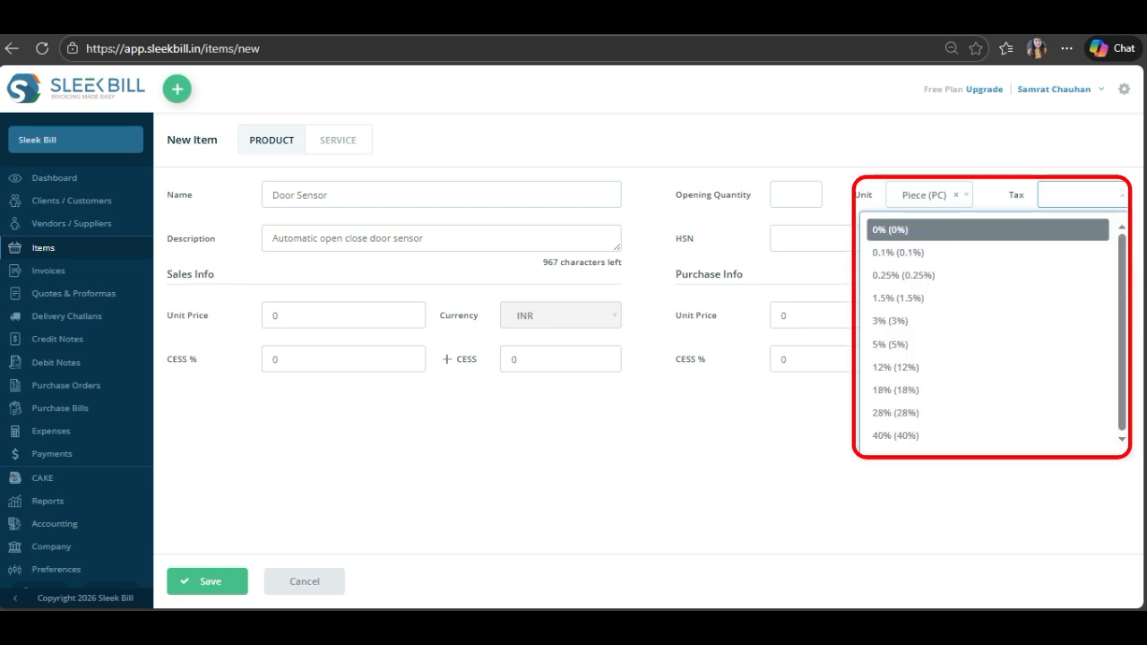
key(Down)
key(Down)
key(Down)
key(Down)
key(Down)
key(Down)
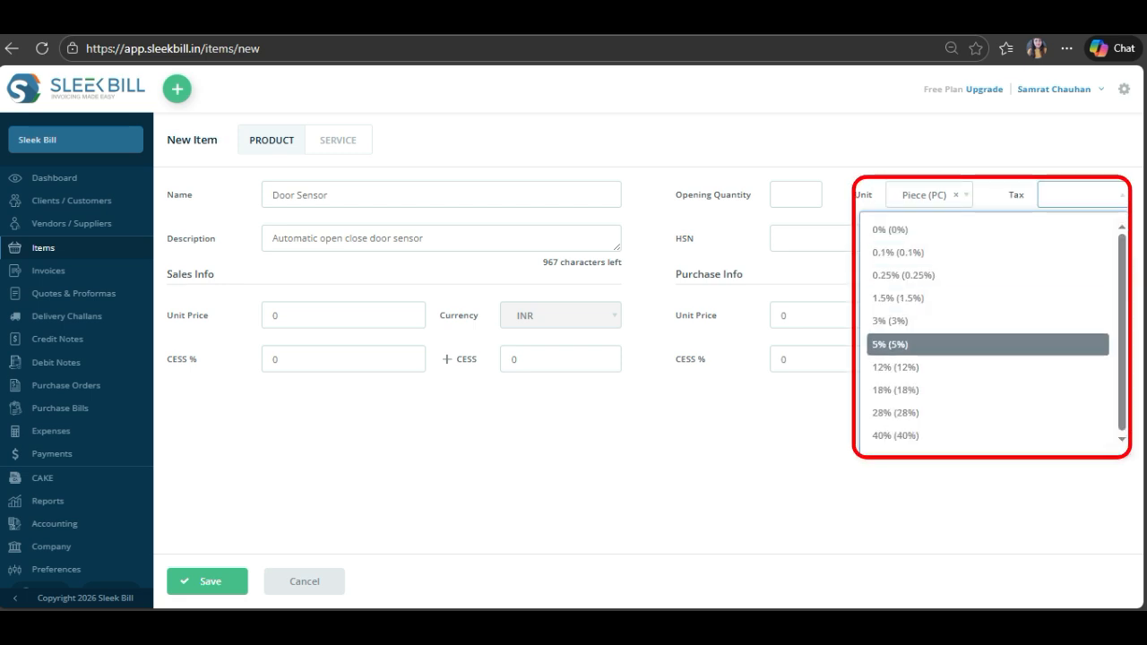
key(Return)
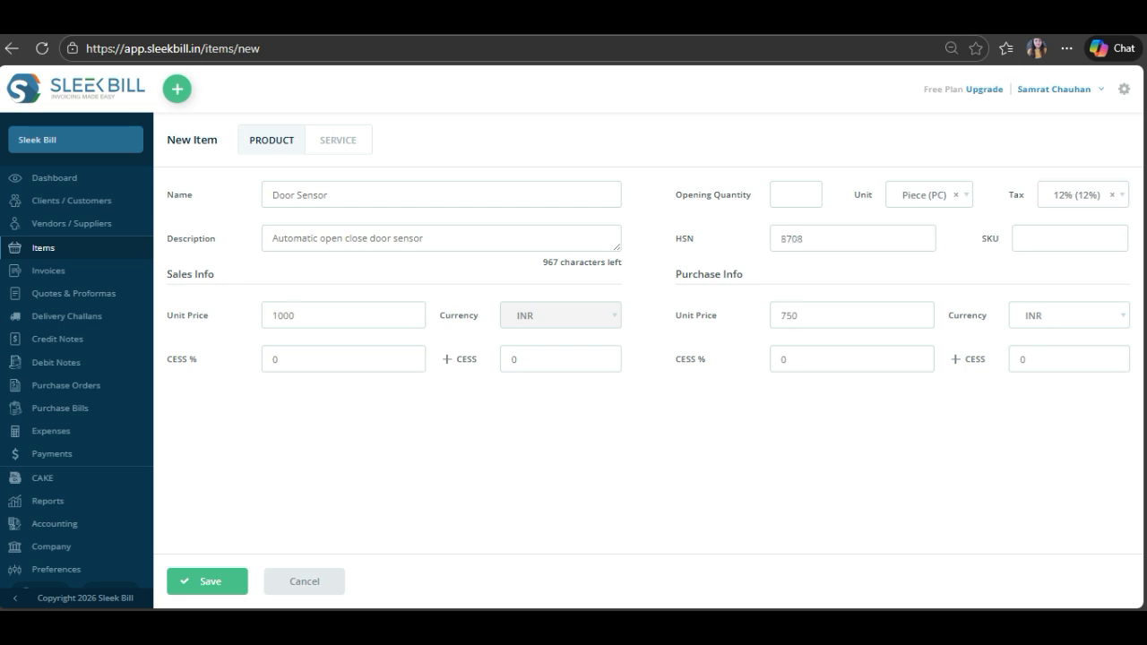
Fill in 8708 as the item's HSN and choose INR as the purchase currency.
double_click(852, 238)
click(1070, 238)
click(1069, 315)
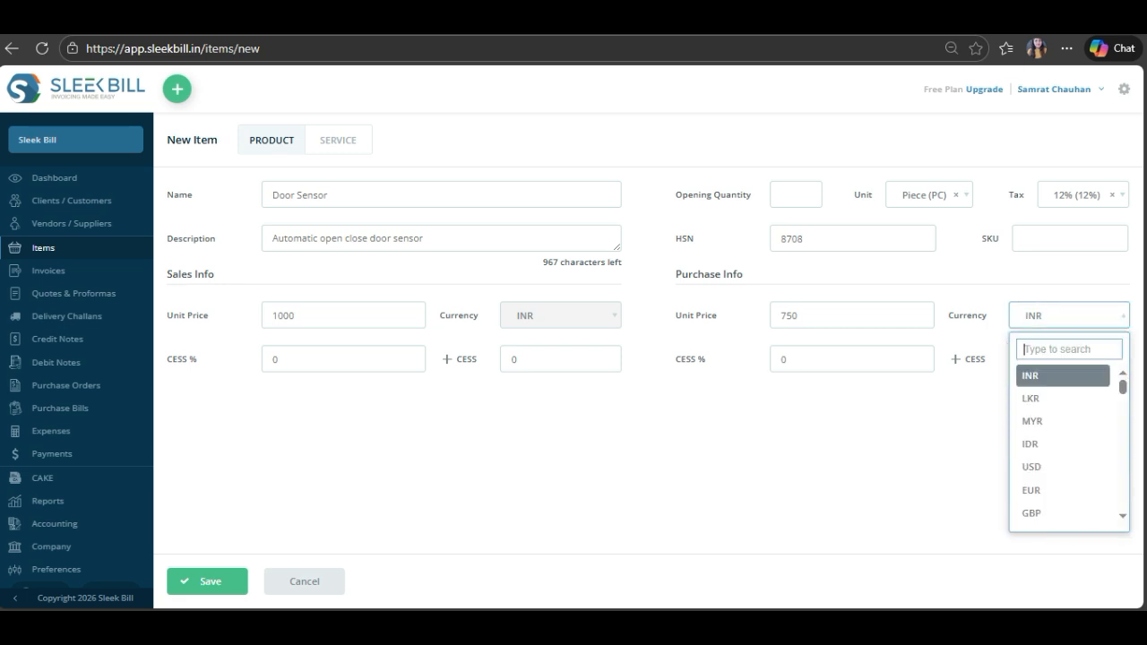
click(1062, 376)
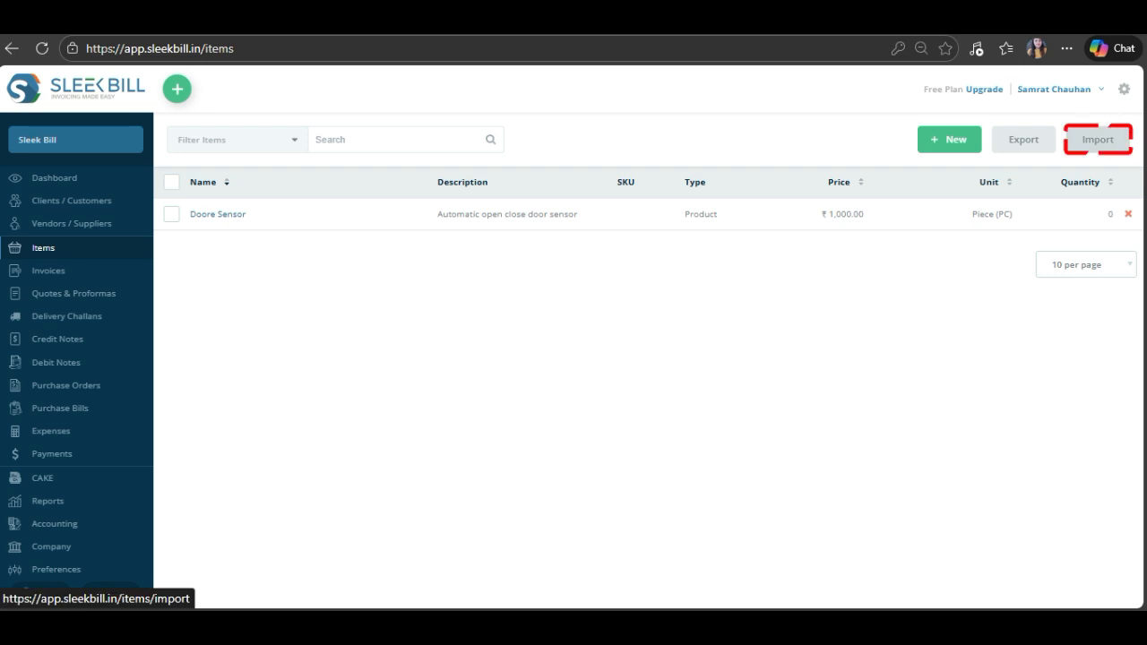
Download the sample products and services template, and import the items from the file item-list.xls.
click(1098, 140)
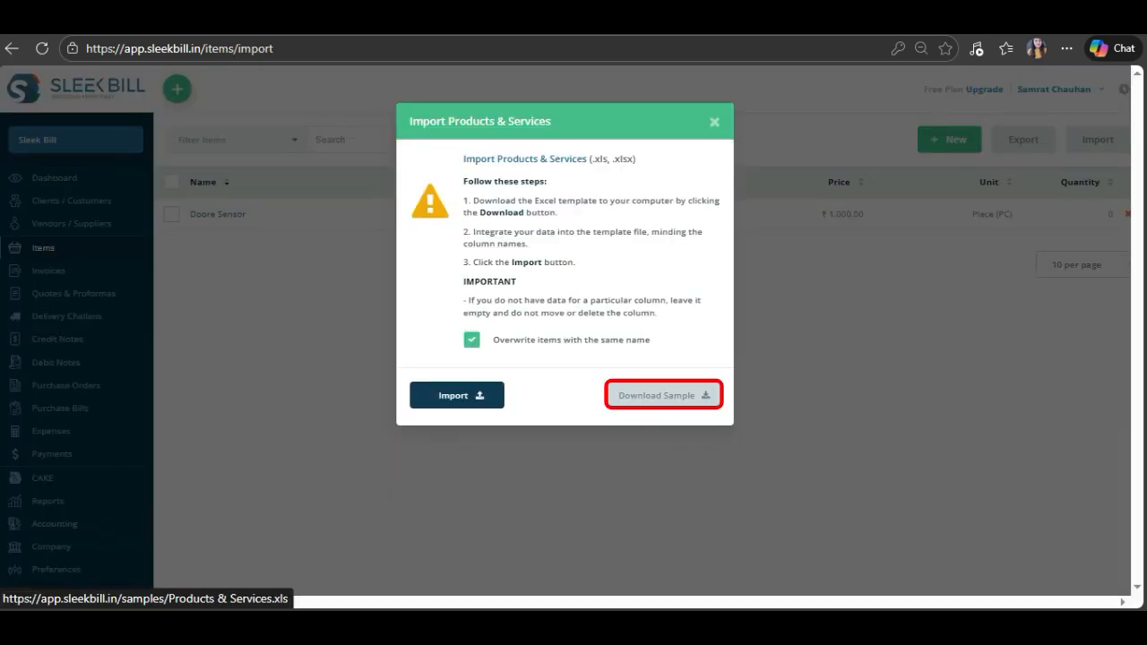
click(664, 395)
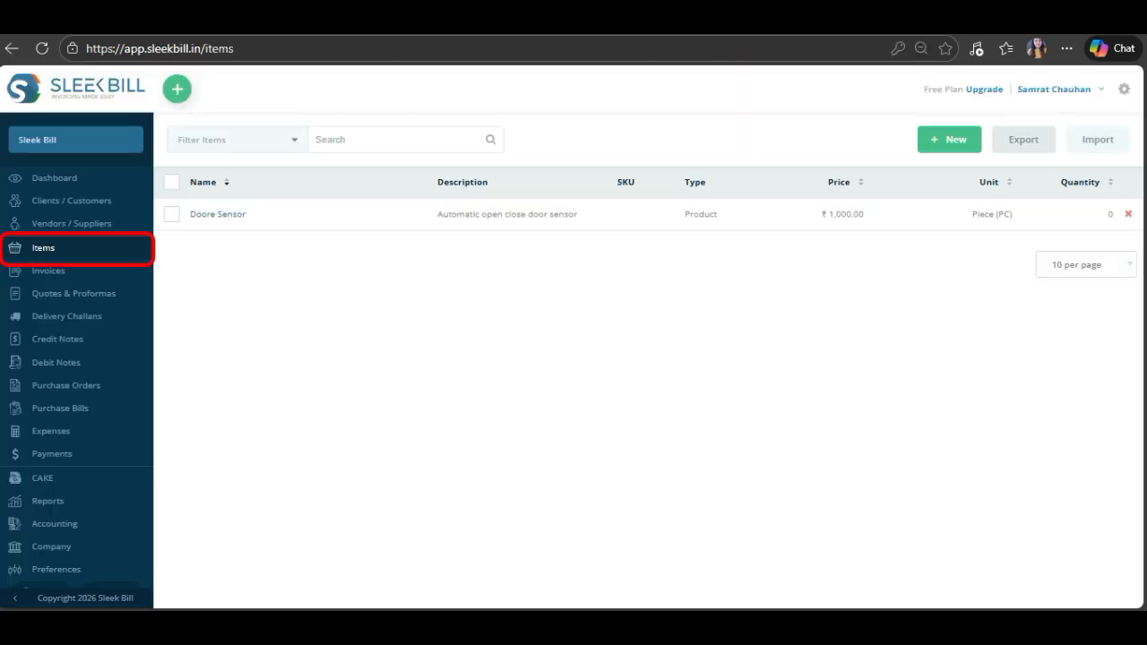
click(1097, 139)
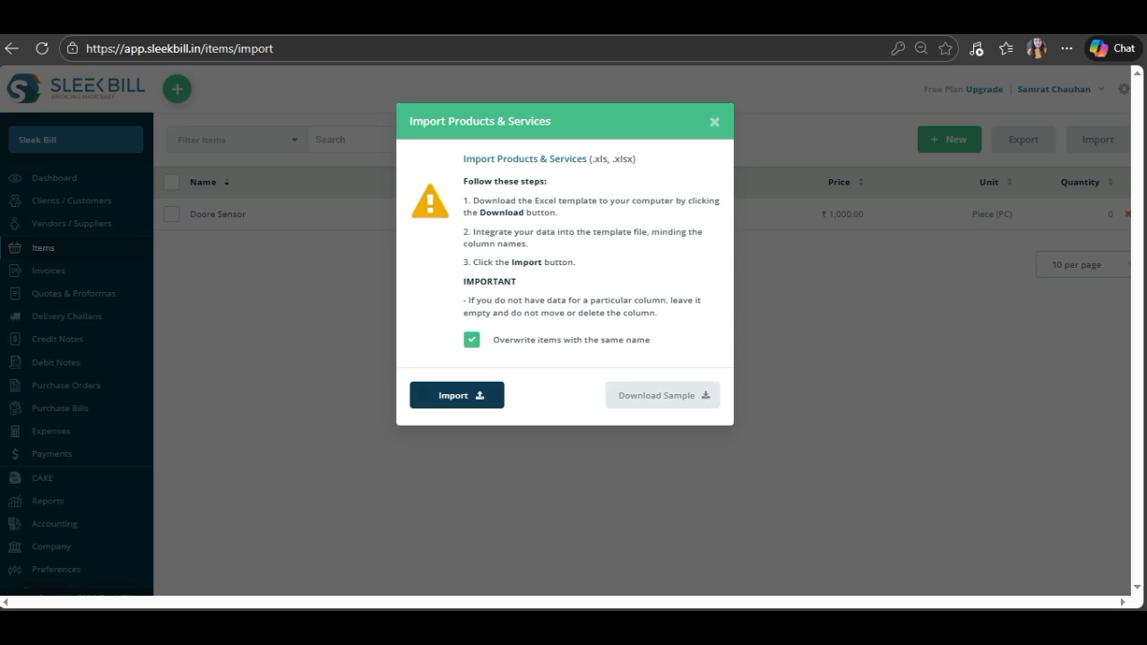
click(457, 396)
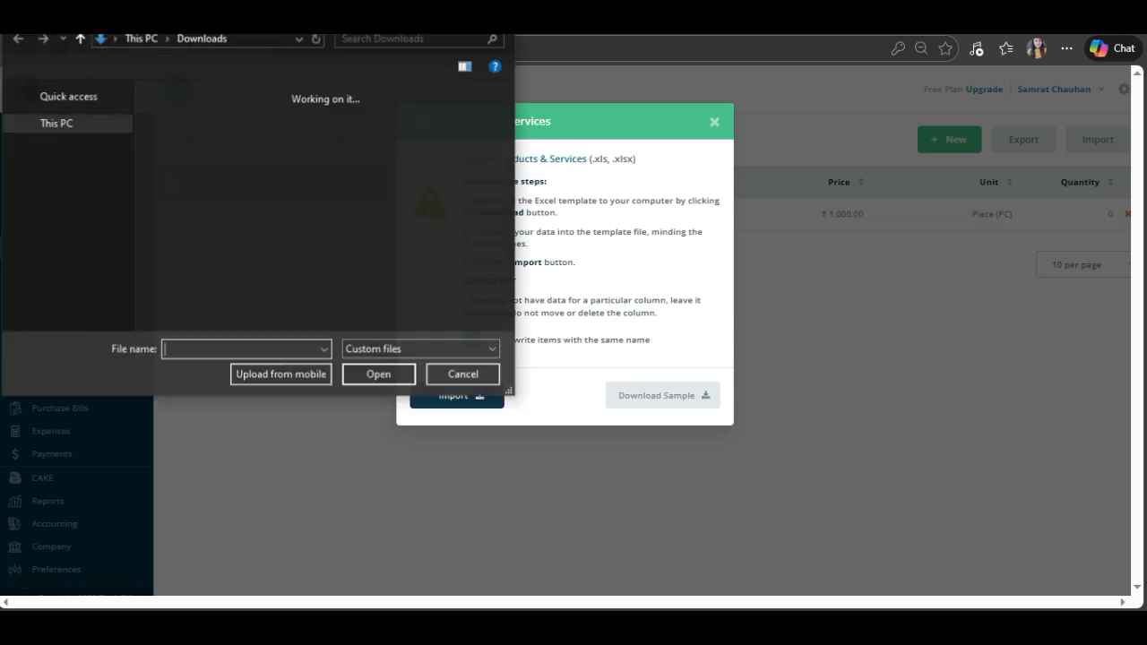
text(item-list)
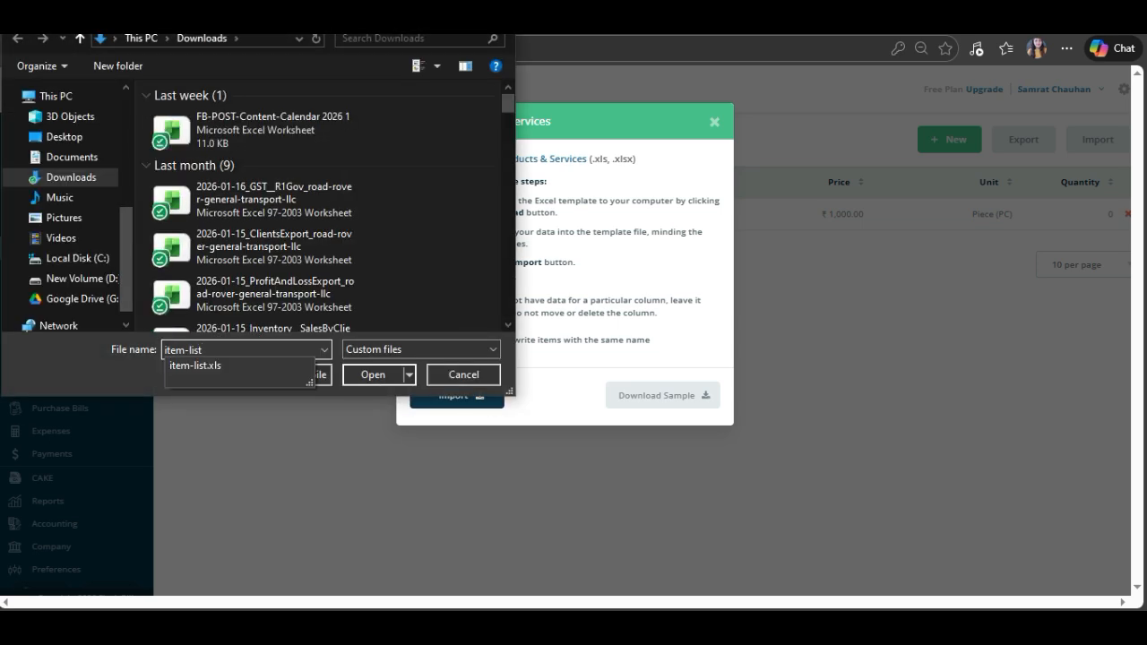
key(Return)
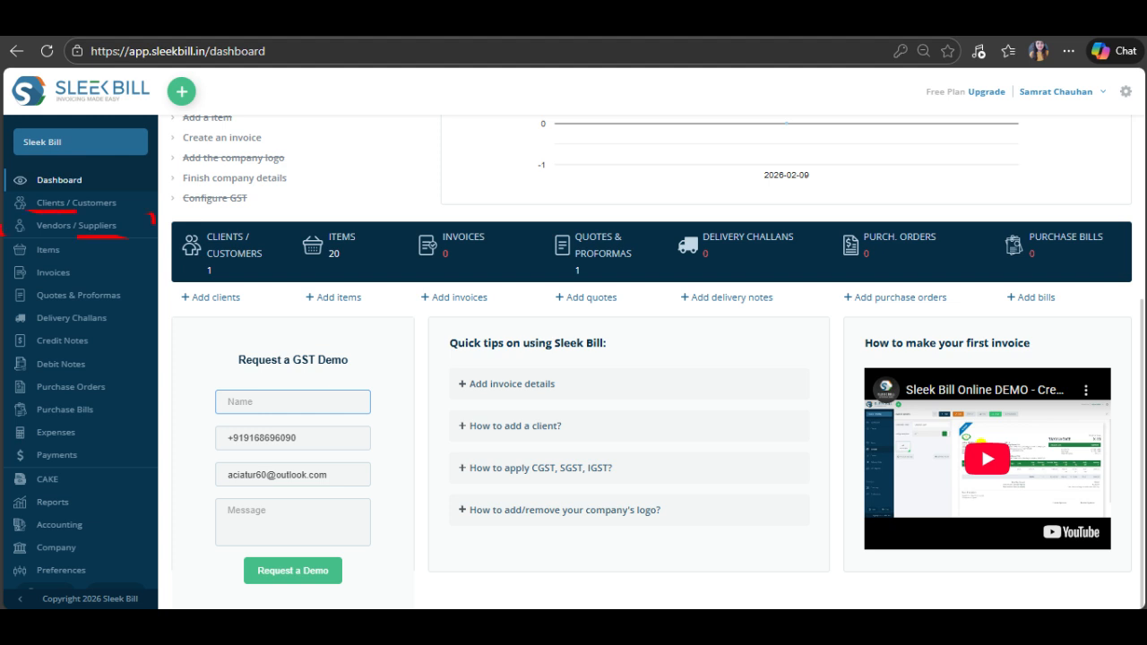
Add a new vendor named Mahavir Enterprises with the GST treatment "Registered - Regular GST" and open its opening balance details.
click(76, 225)
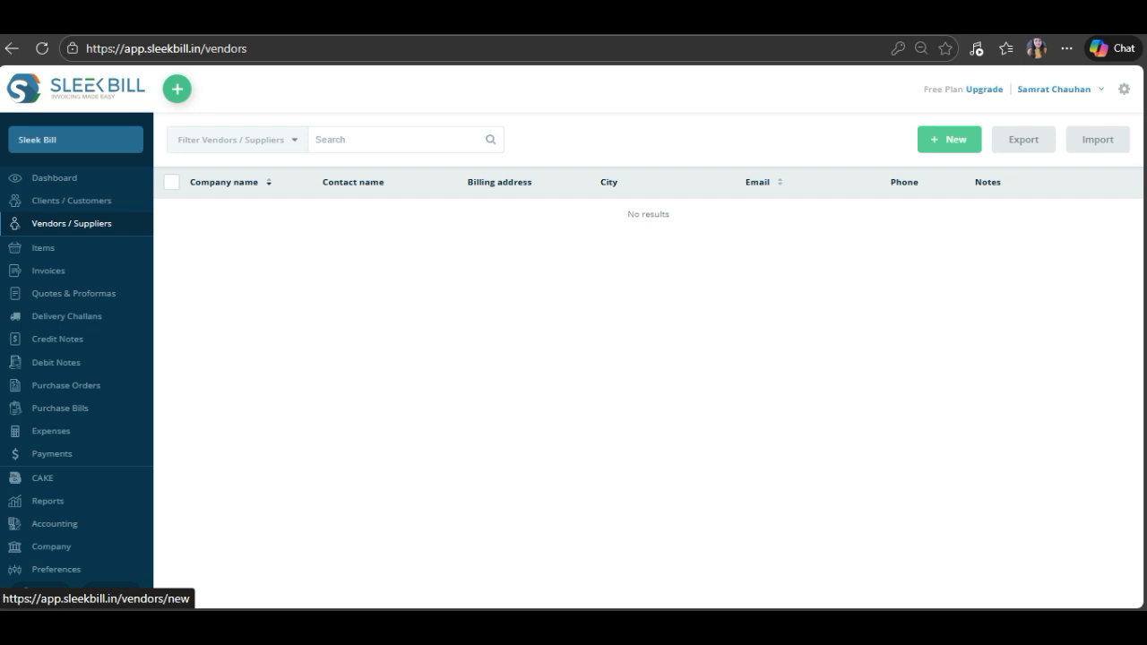
click(949, 139)
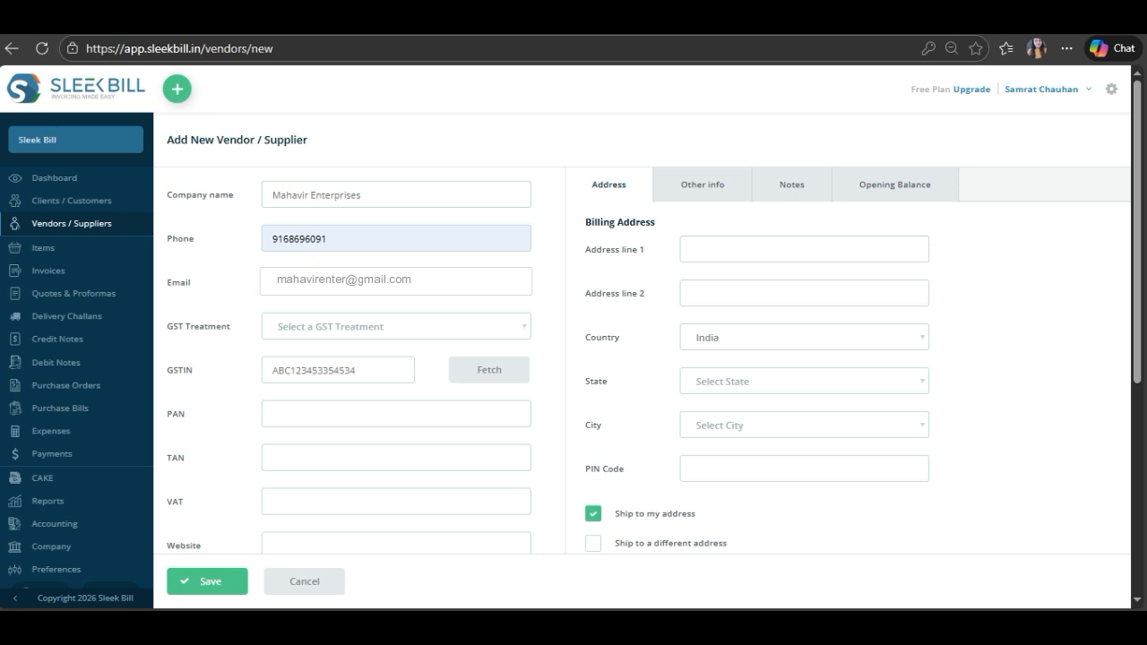
click(396, 326)
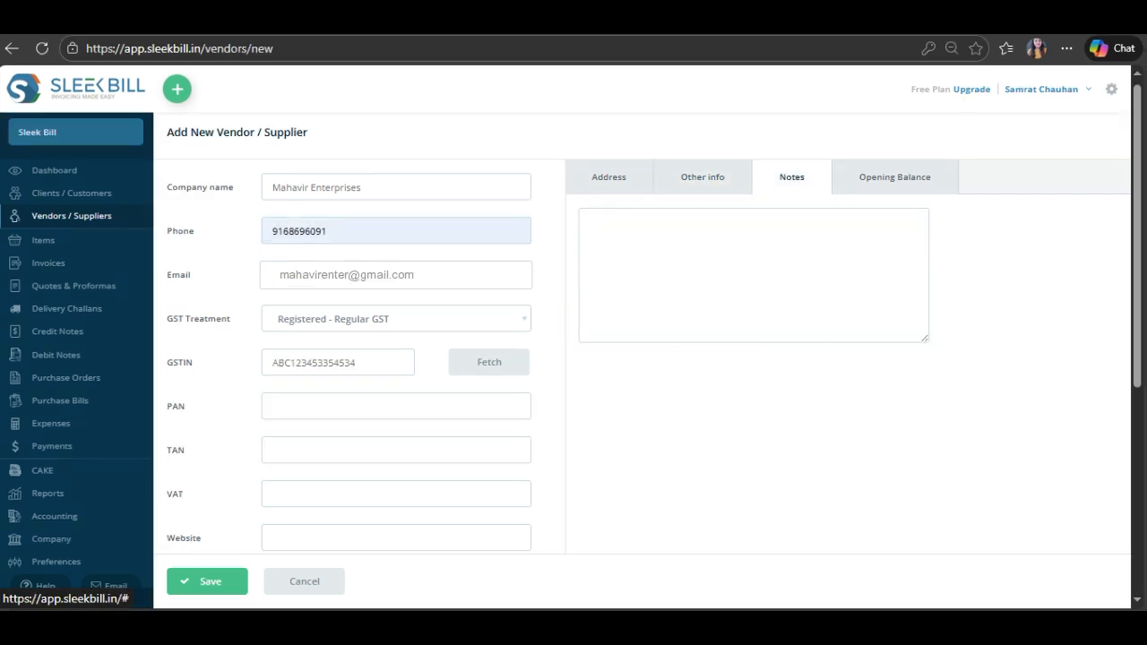
click(895, 176)
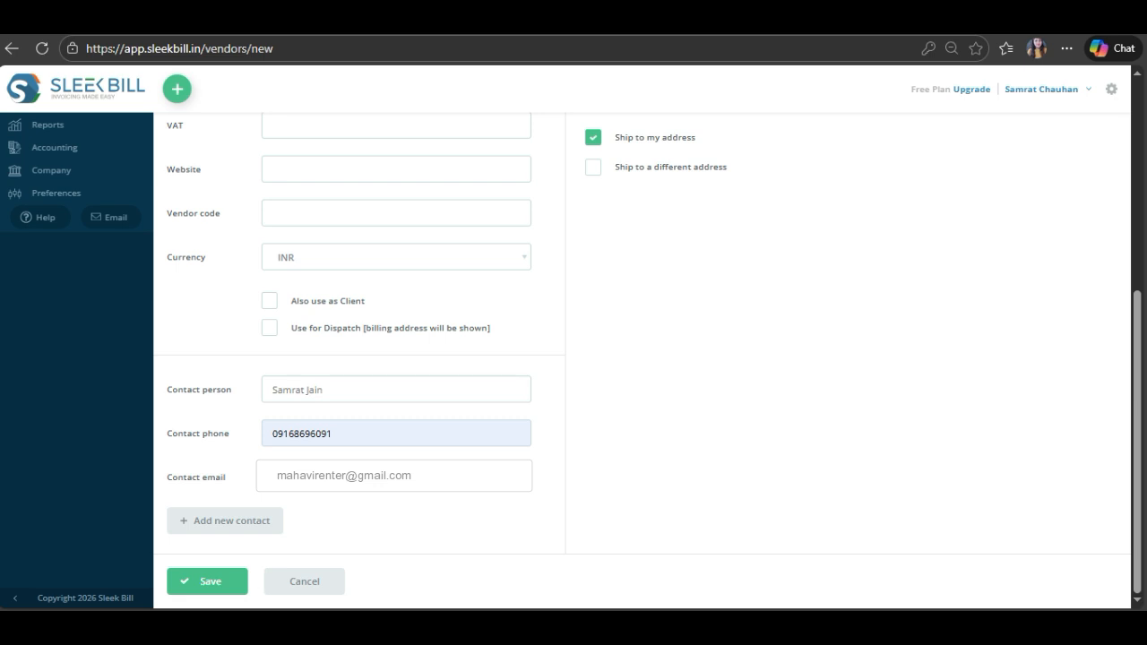
Try the vendor's "Ship to a different address" option and return to "Ship to my address".
click(593, 167)
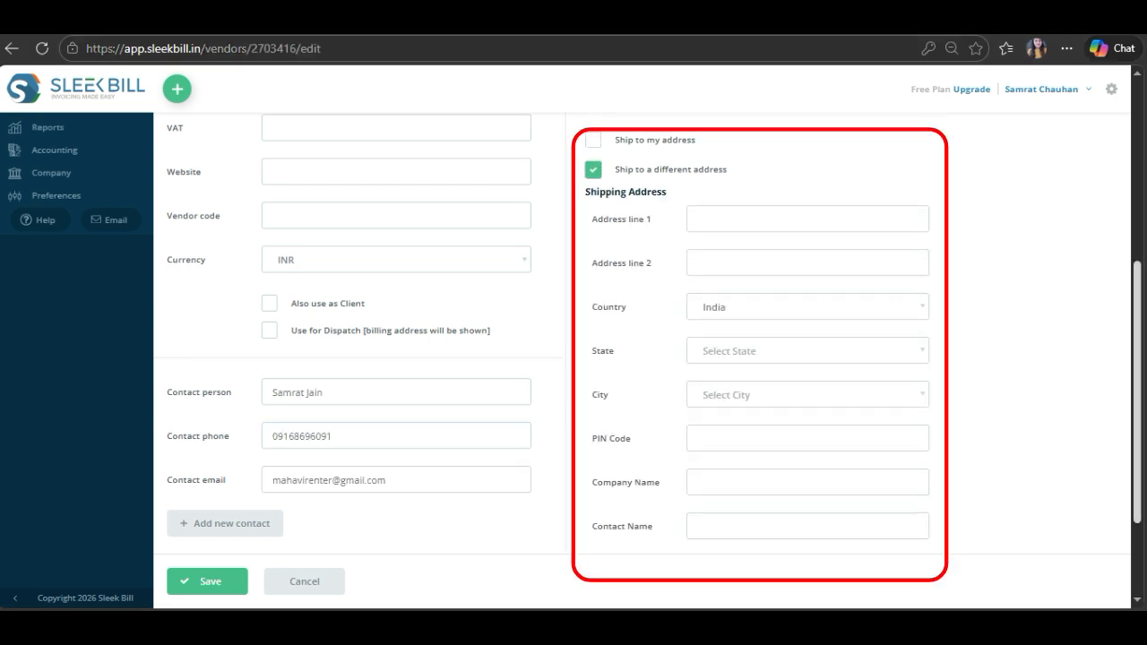
scroll(642, 334, up, 3)
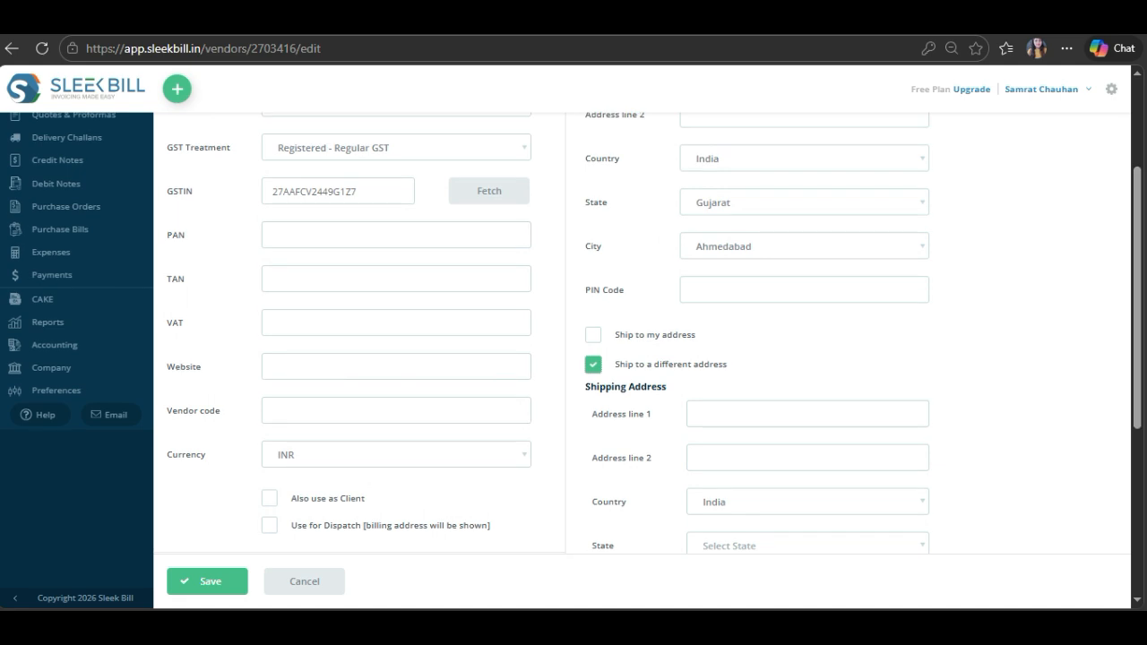
click(594, 335)
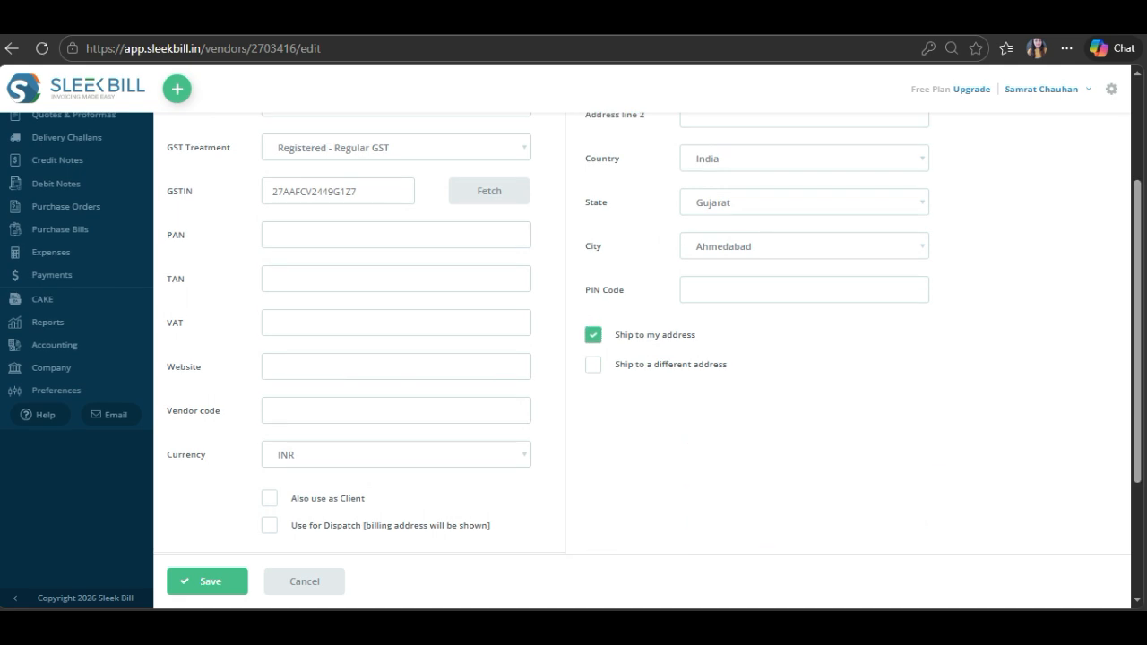
Try the "Also use as Client" option for the vendor and switch it off again.
scroll(642, 333, down, 2)
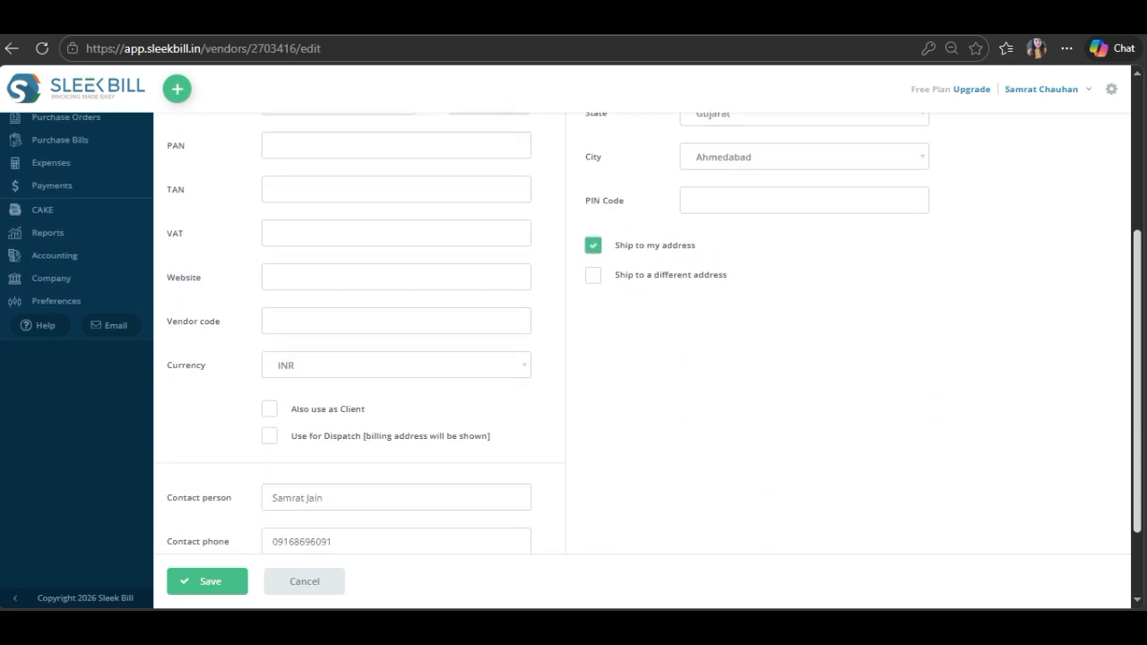
scroll(642, 334, down, 2)
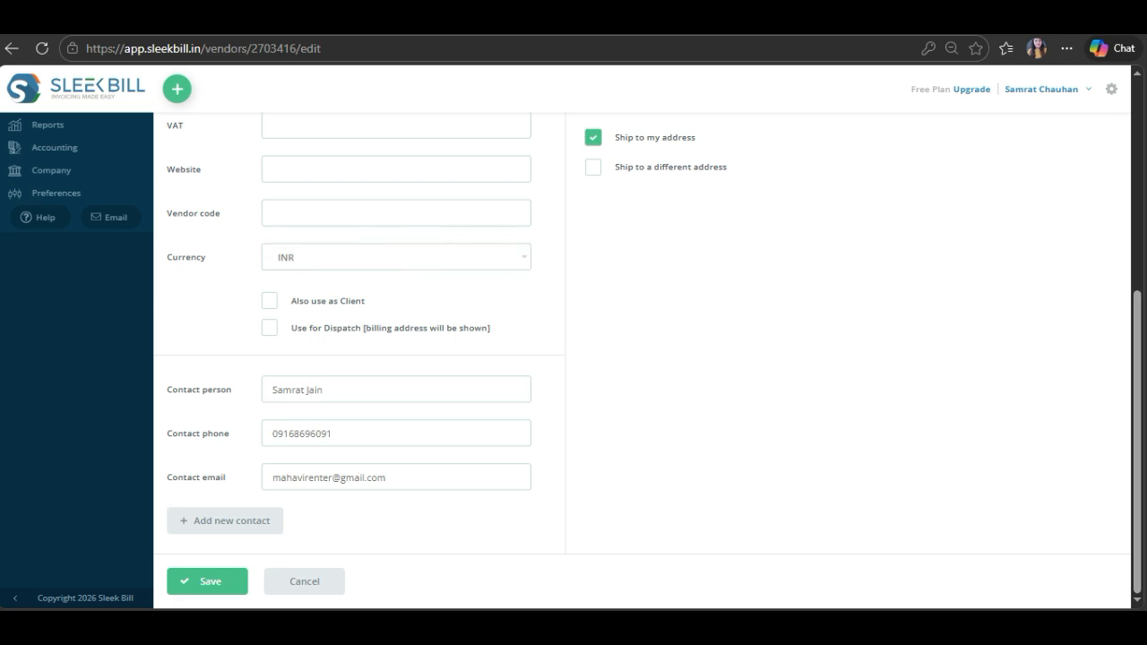
click(270, 301)
click(270, 301)
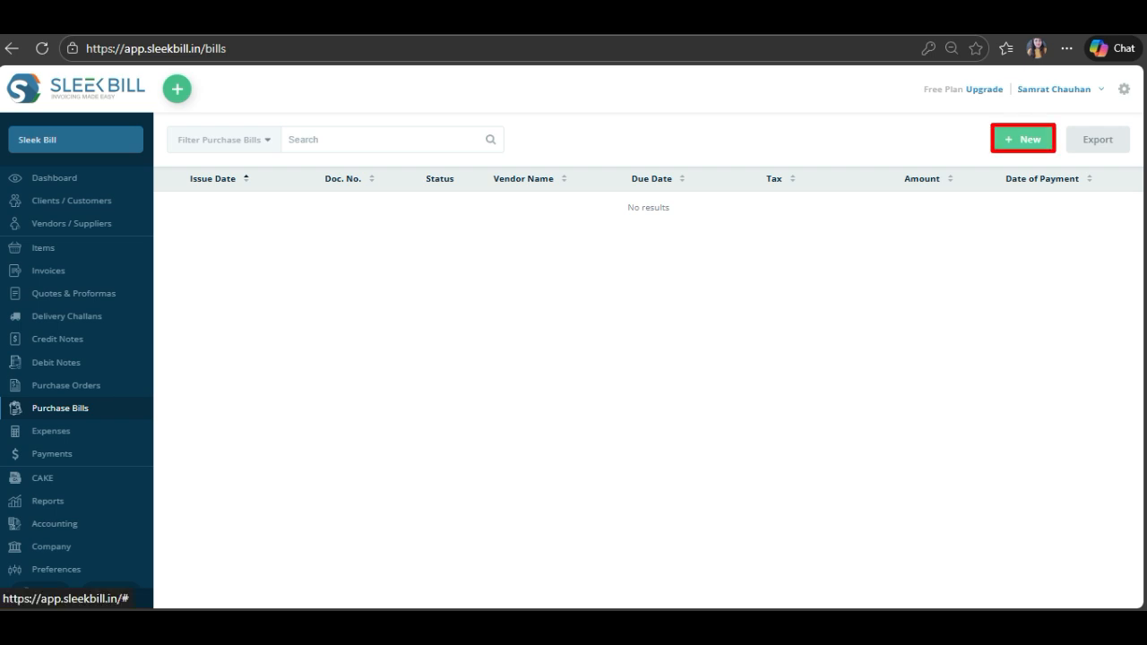
Start a new GST purchase bill.
click(1023, 138)
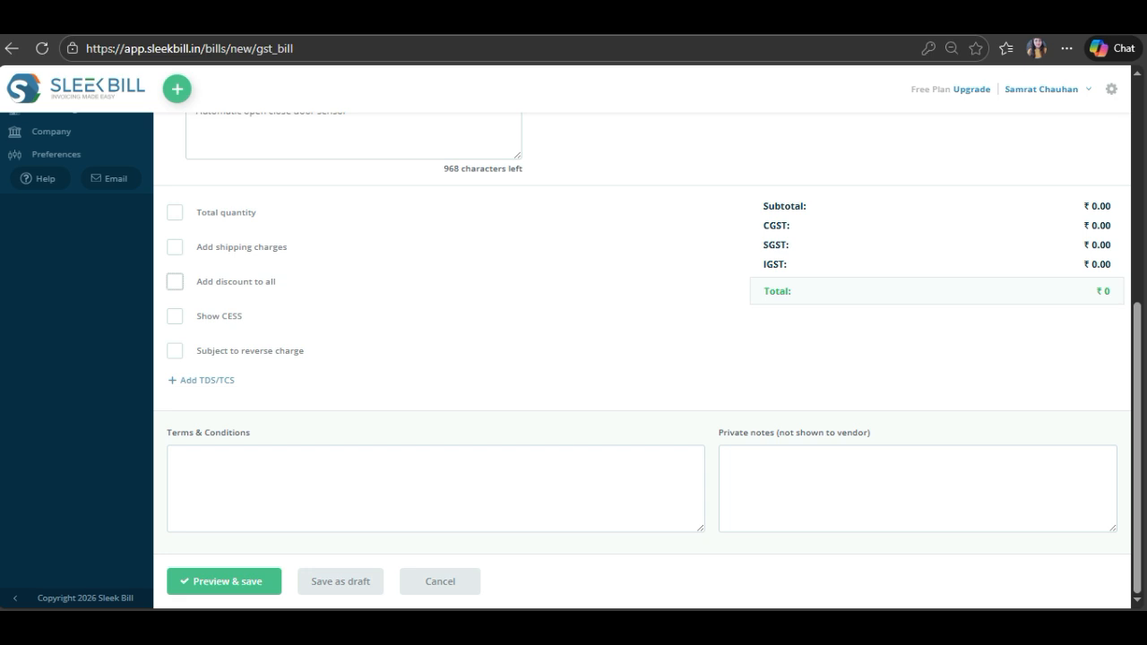
Try the bill's "Total quantity" option, look at its unit choices, and switch the option off again.
click(174, 213)
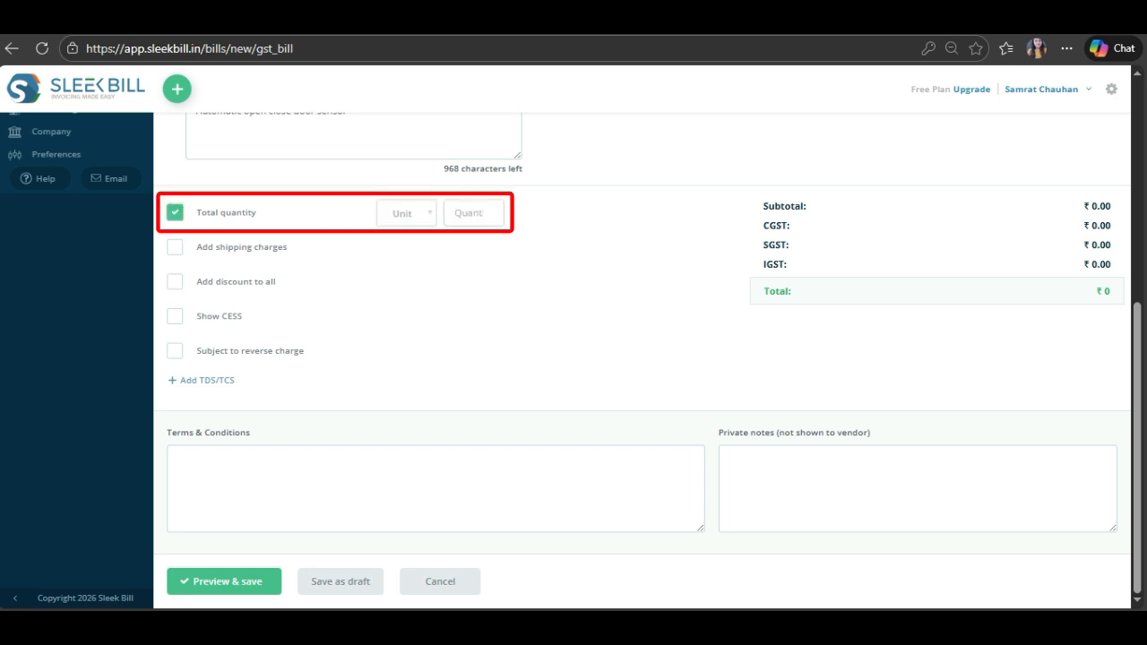
click(474, 213)
click(407, 213)
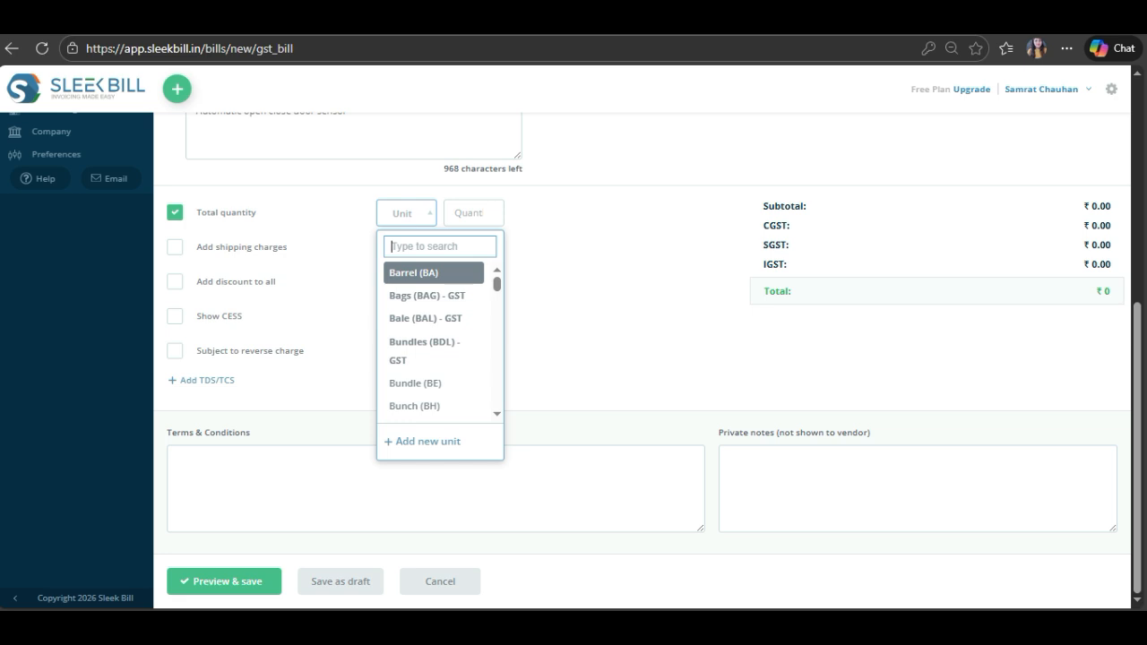
click(175, 213)
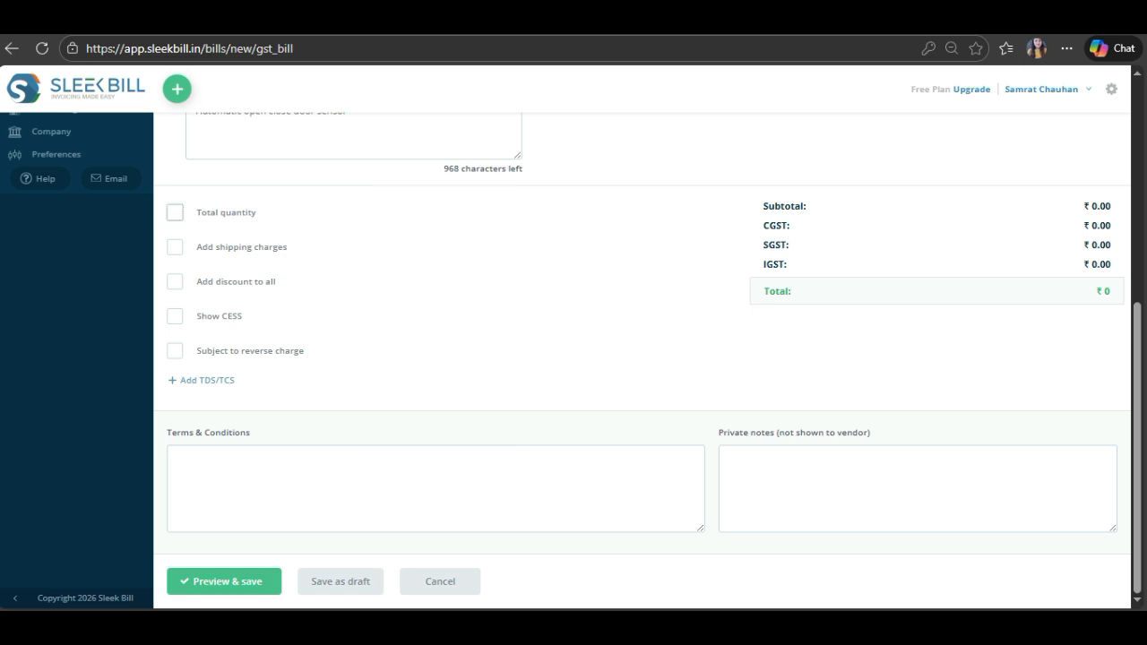
Try the bill's "Add shipping charges" and "Add discount to all" options and switch both off again.
click(175, 247)
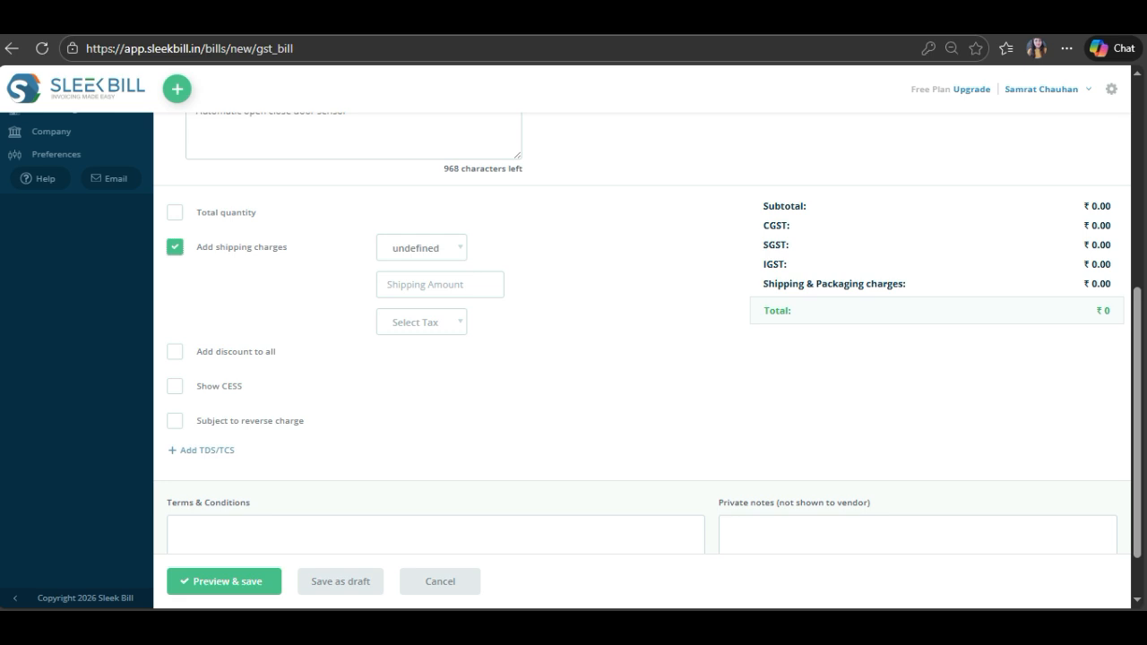
click(174, 352)
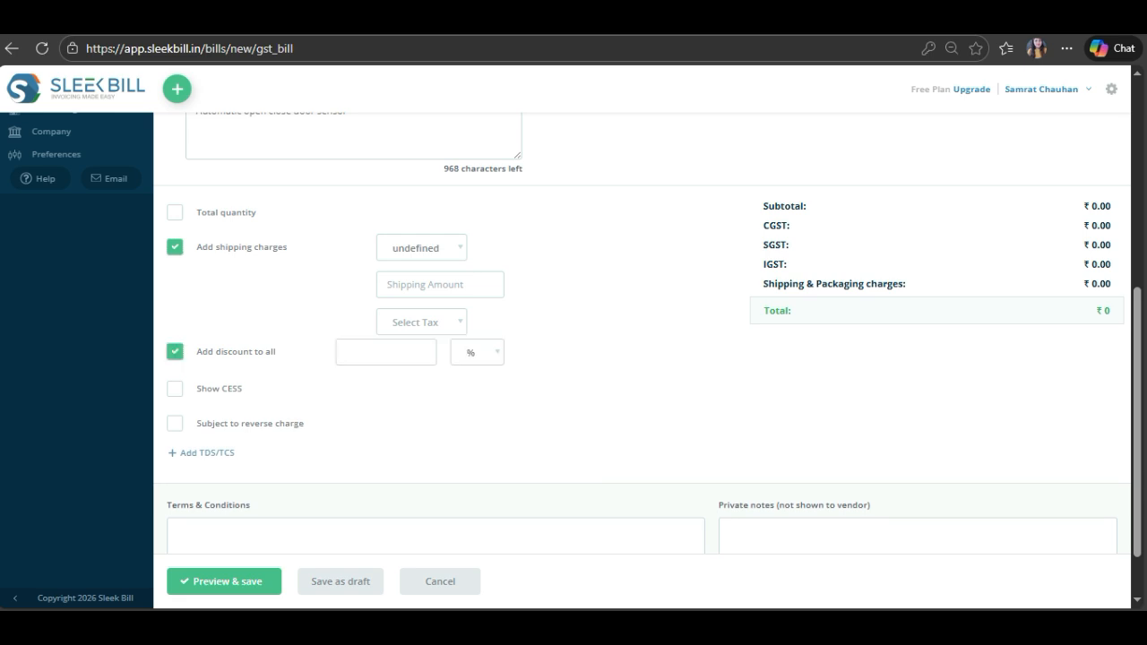
click(174, 248)
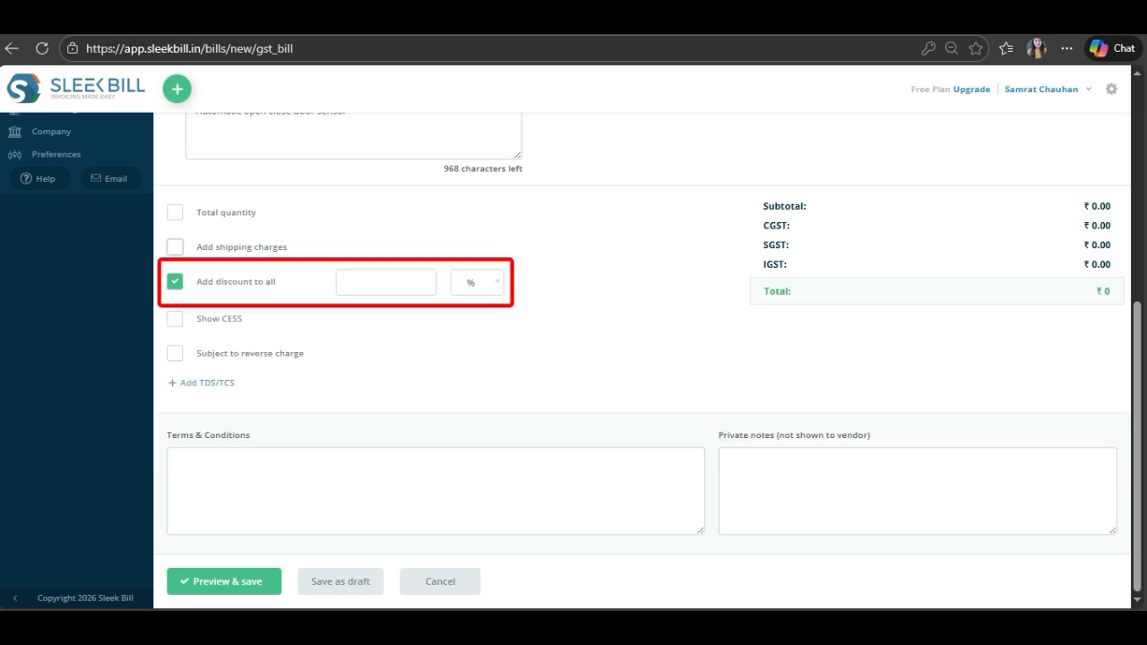
click(175, 281)
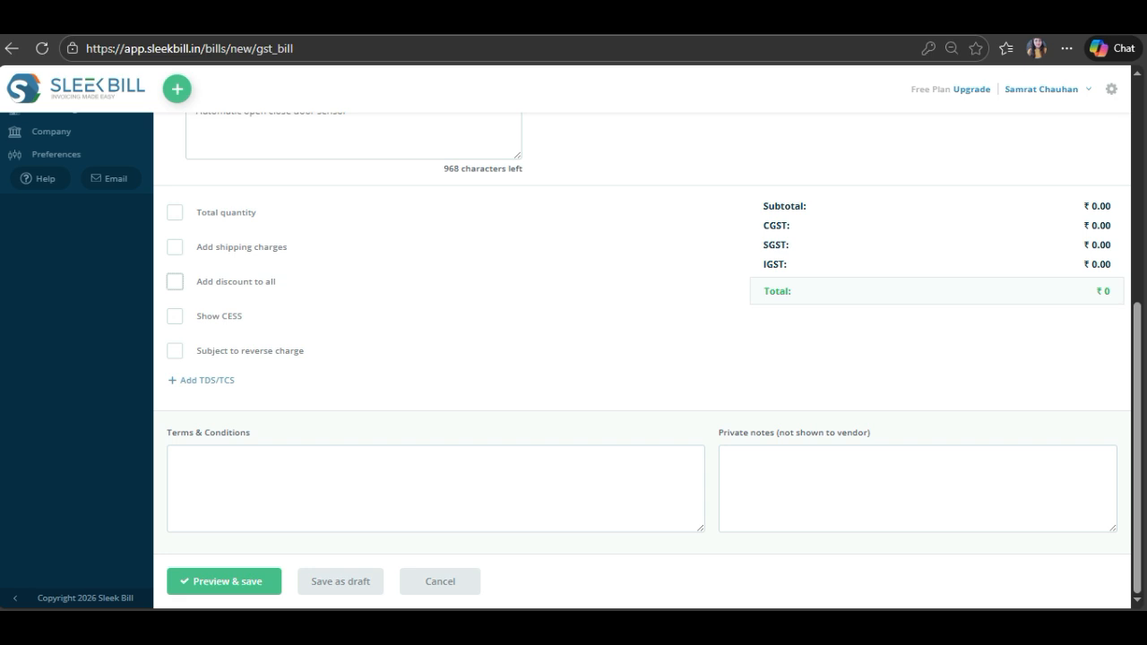
Try the "Subject to reverse charge" option and a TDS/TCS line on the bill, and remove both again.
click(175, 351)
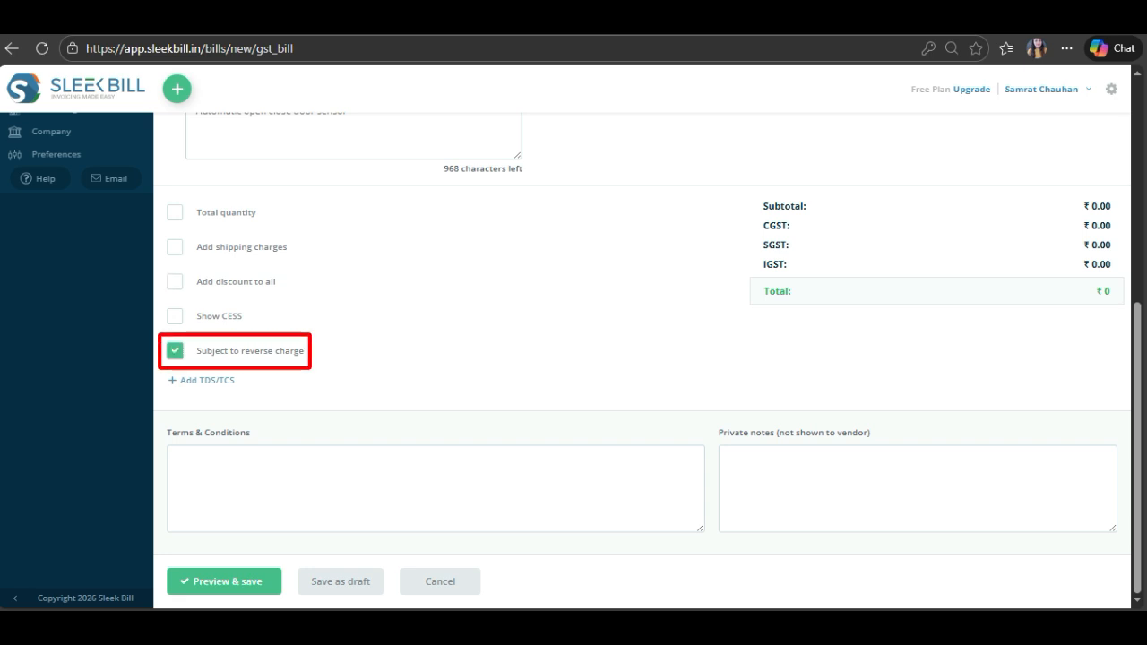
click(175, 351)
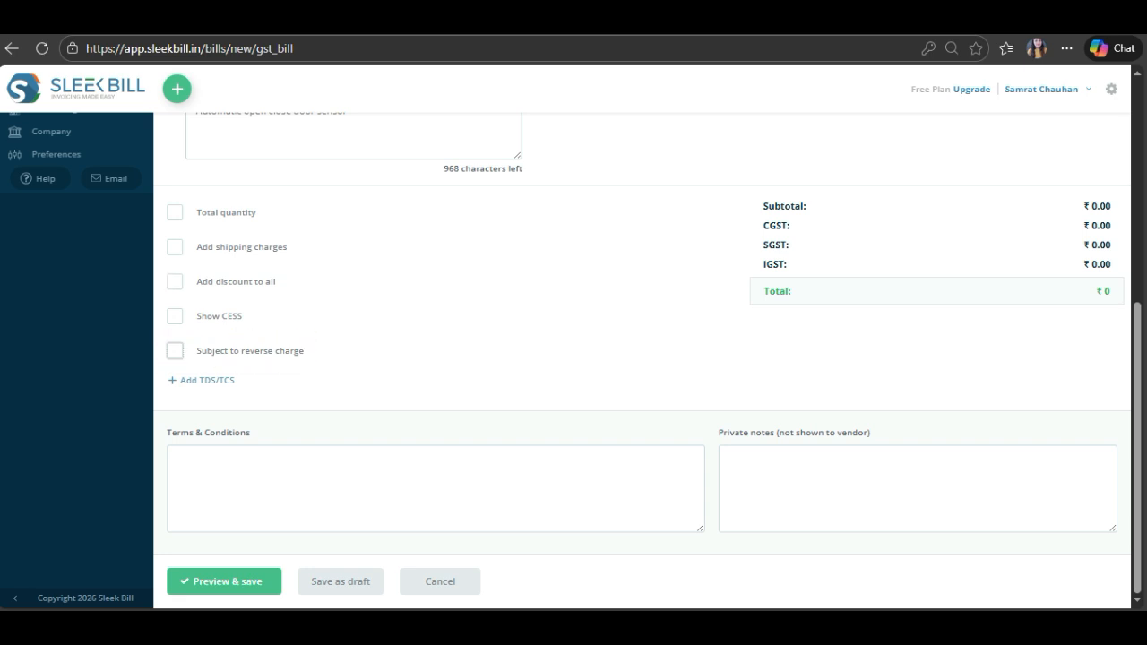
click(202, 381)
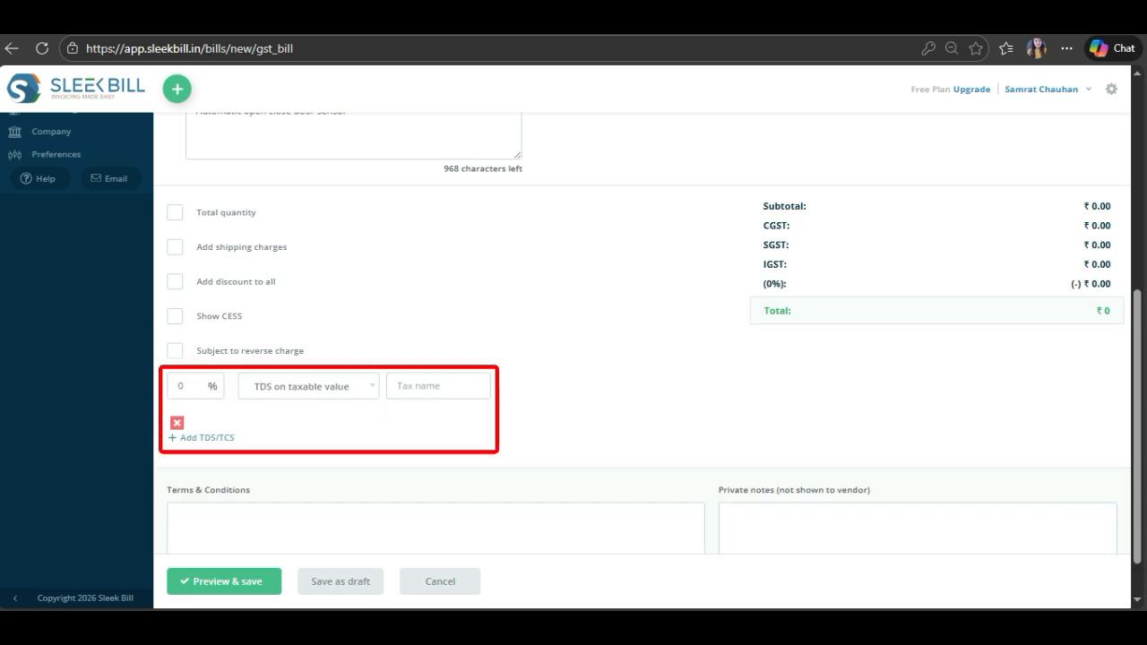
click(177, 422)
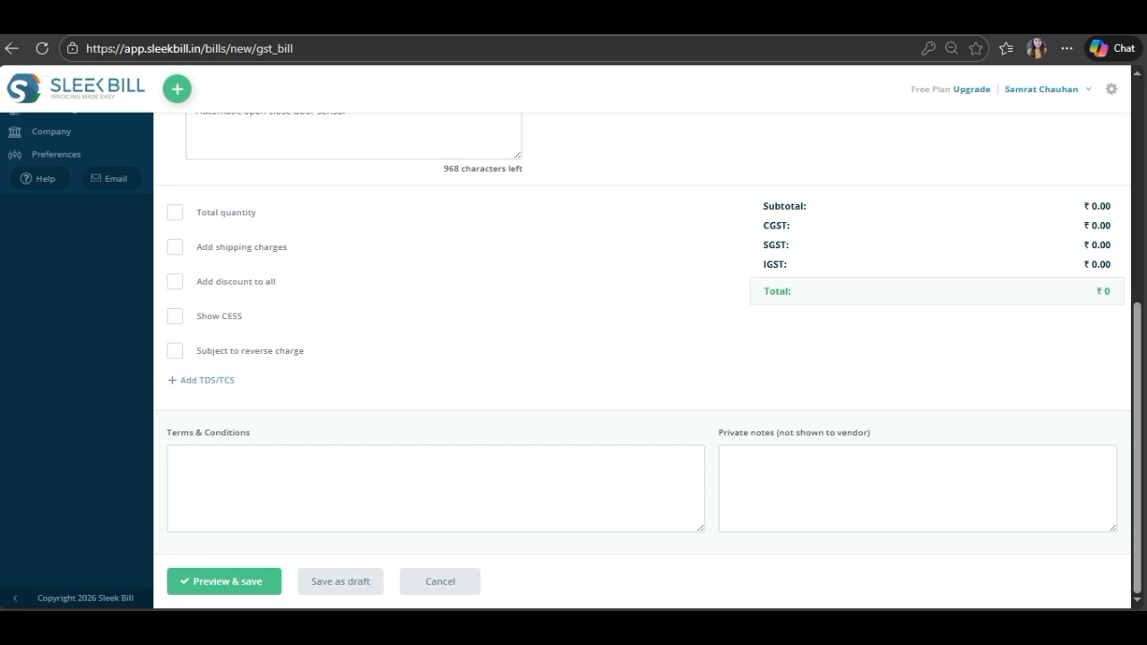
Save the purchase bill with empty terms and private notes, and review the whole bill in its preview.
click(179, 457)
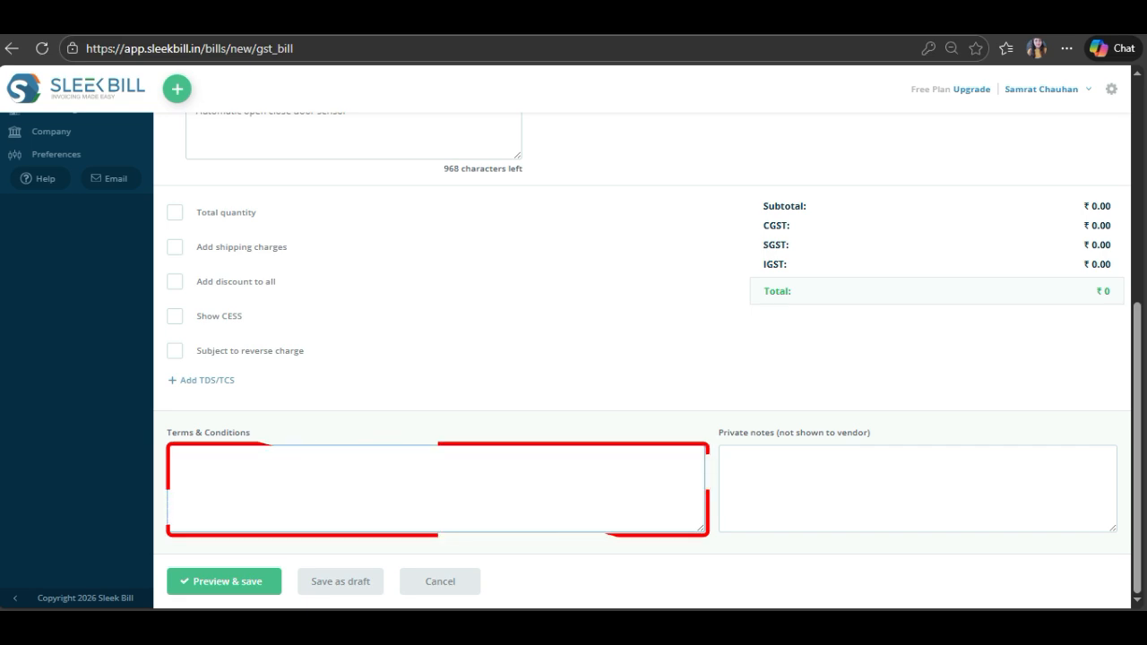
click(730, 457)
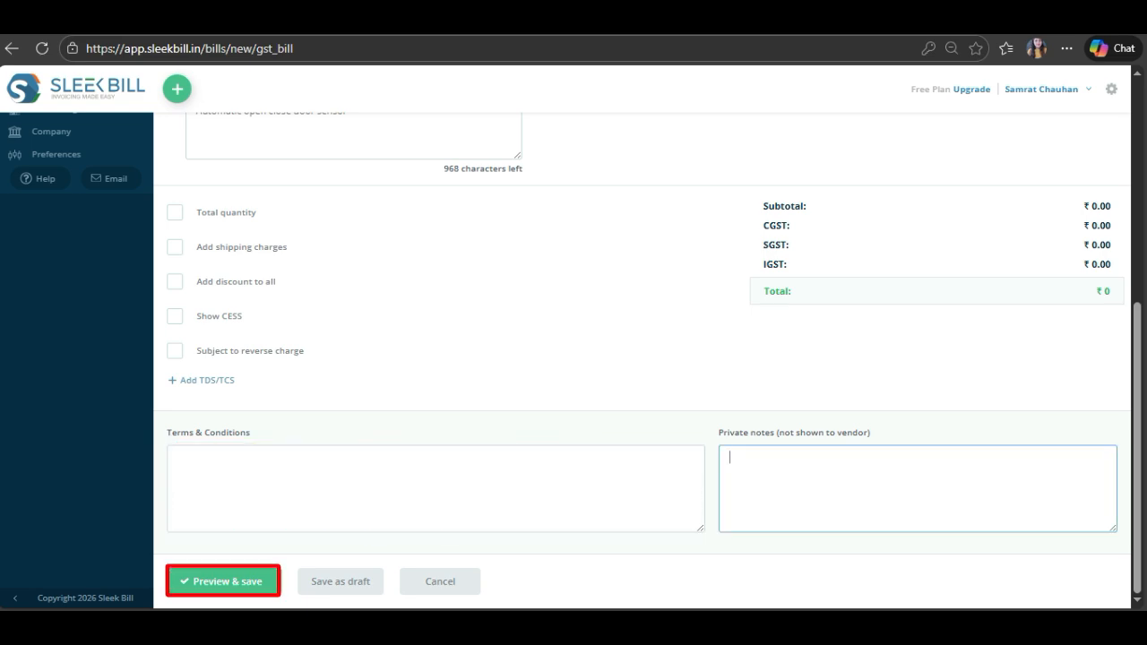
click(224, 581)
scroll(766, 385, down, 3)
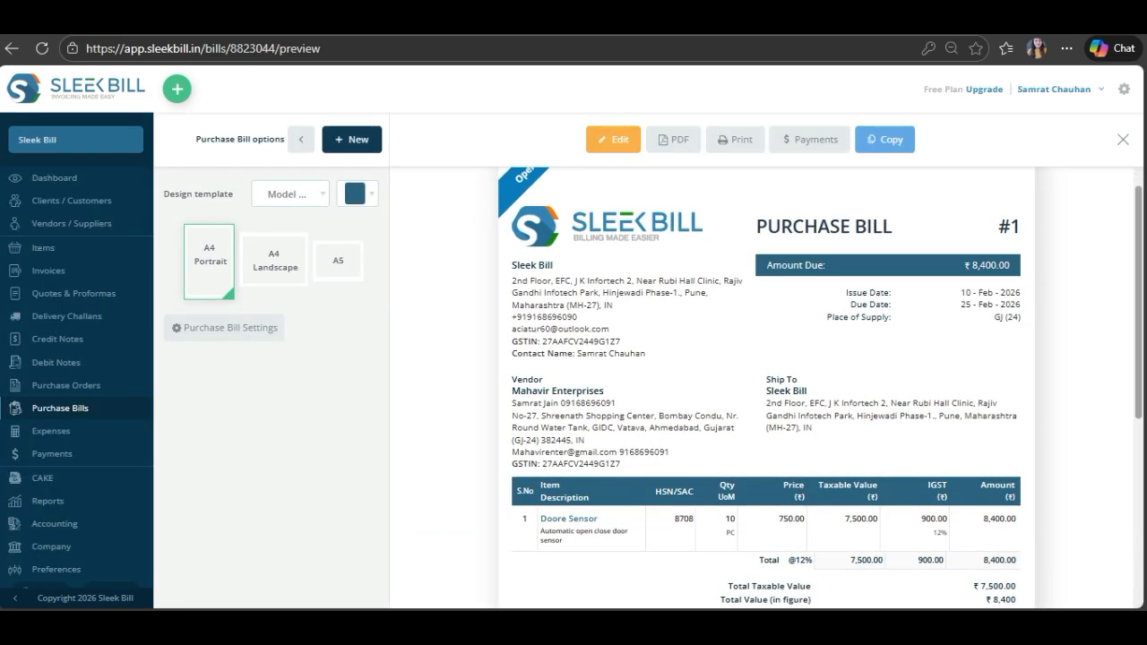
scroll(766, 385, down, 1)
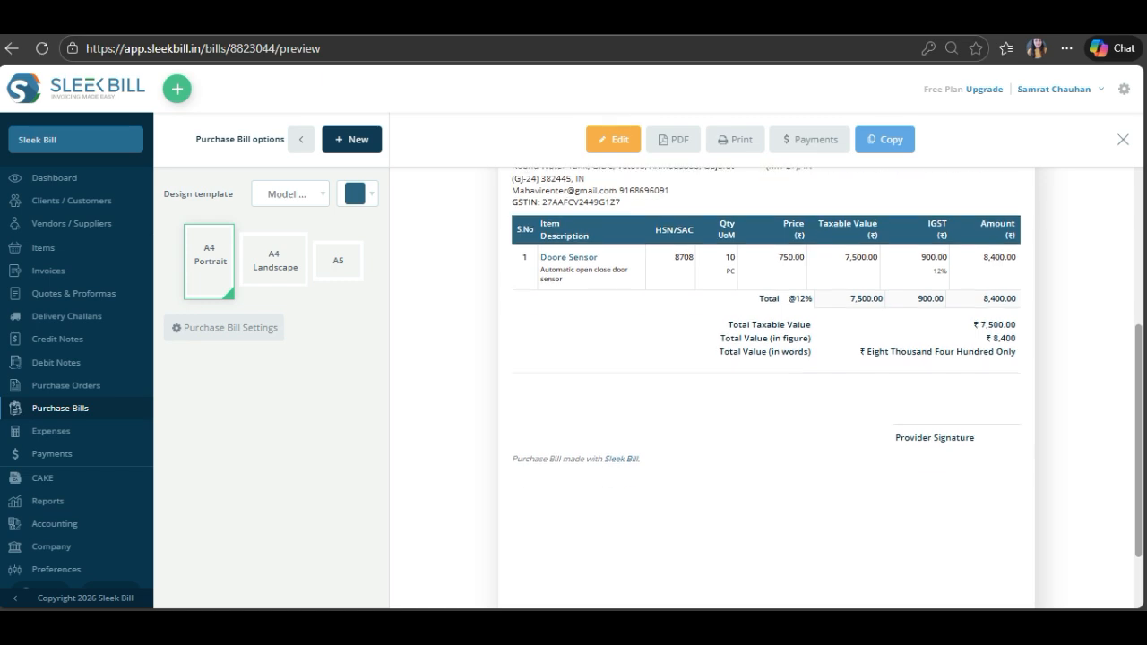
scroll(766, 386, up, 4)
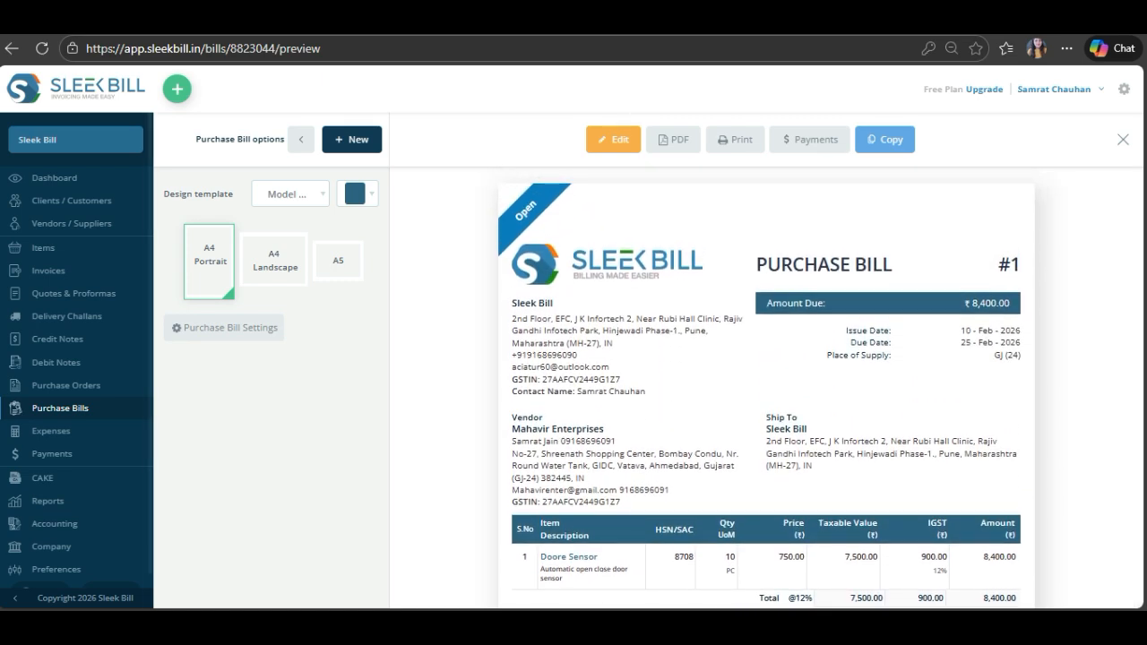
Try the design template "Model GST 2 A4" on the purchase bill and return to "Model GST 1 A4".
click(289, 193)
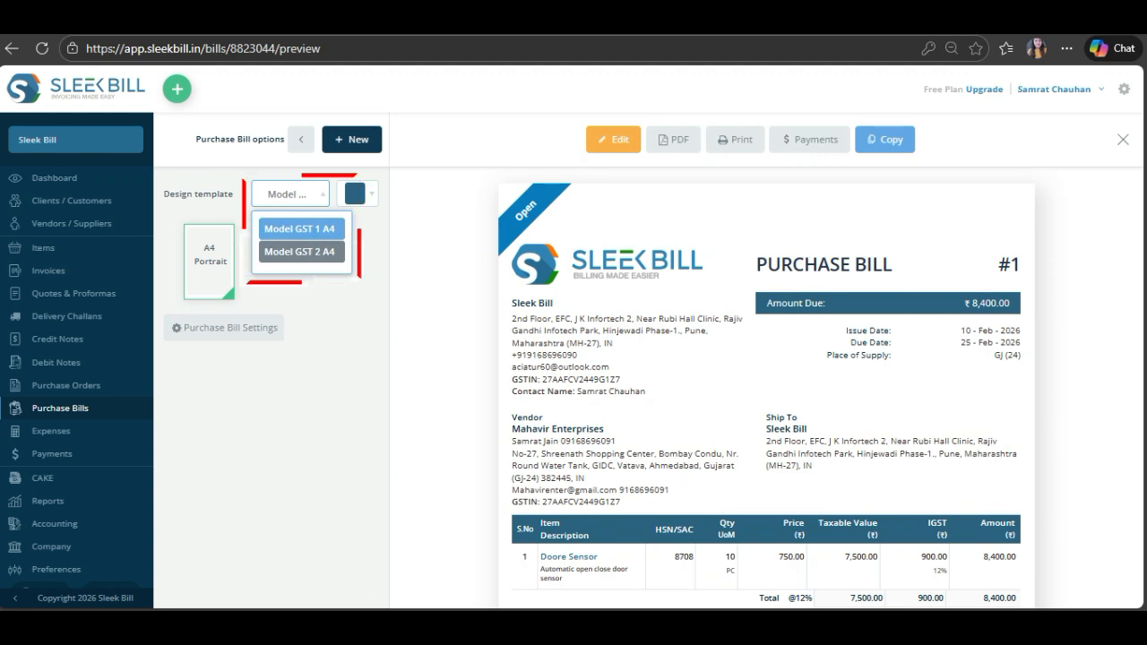
click(294, 248)
click(290, 194)
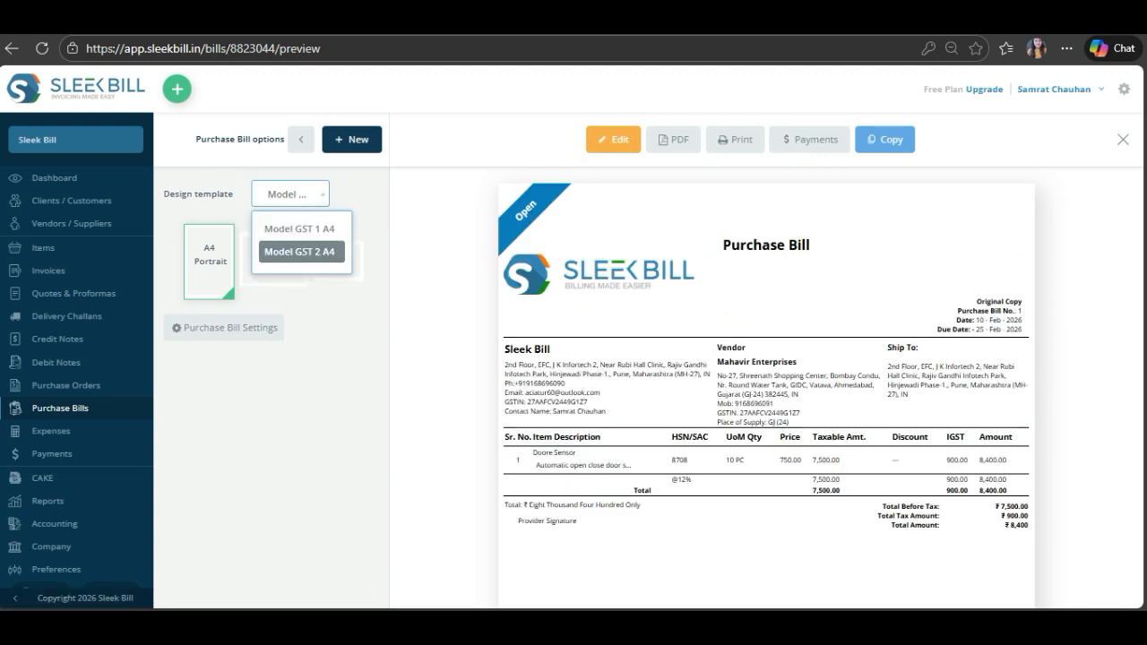
click(299, 229)
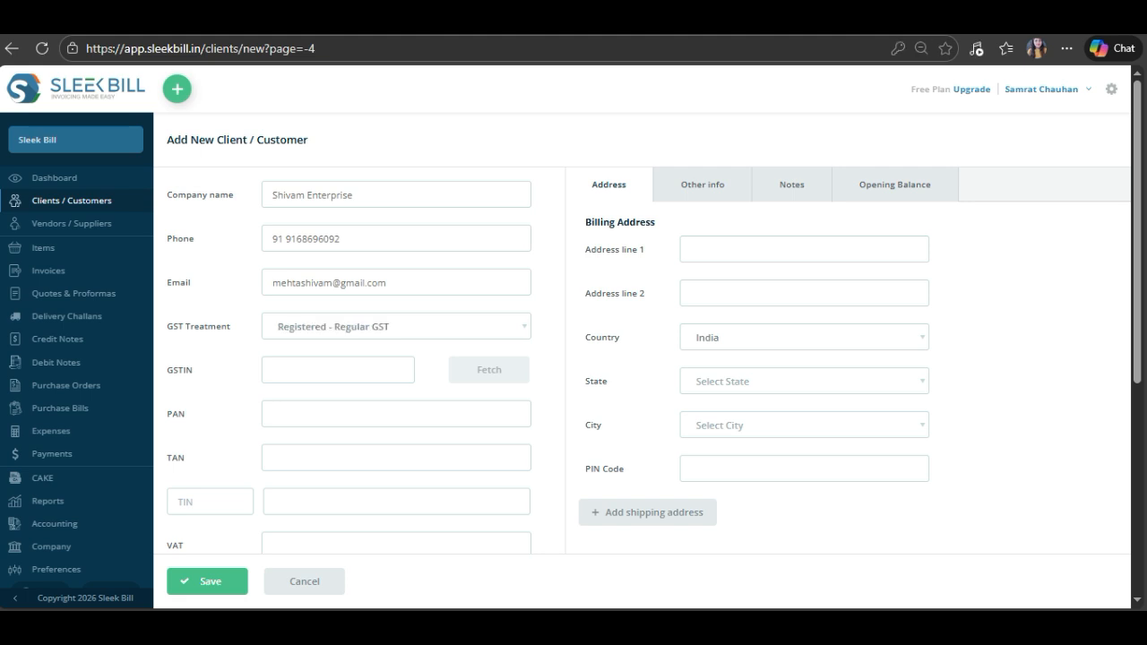
Set the GST treatment of the new client Shivam Enterprise to "Consumer (B2C)".
click(396, 327)
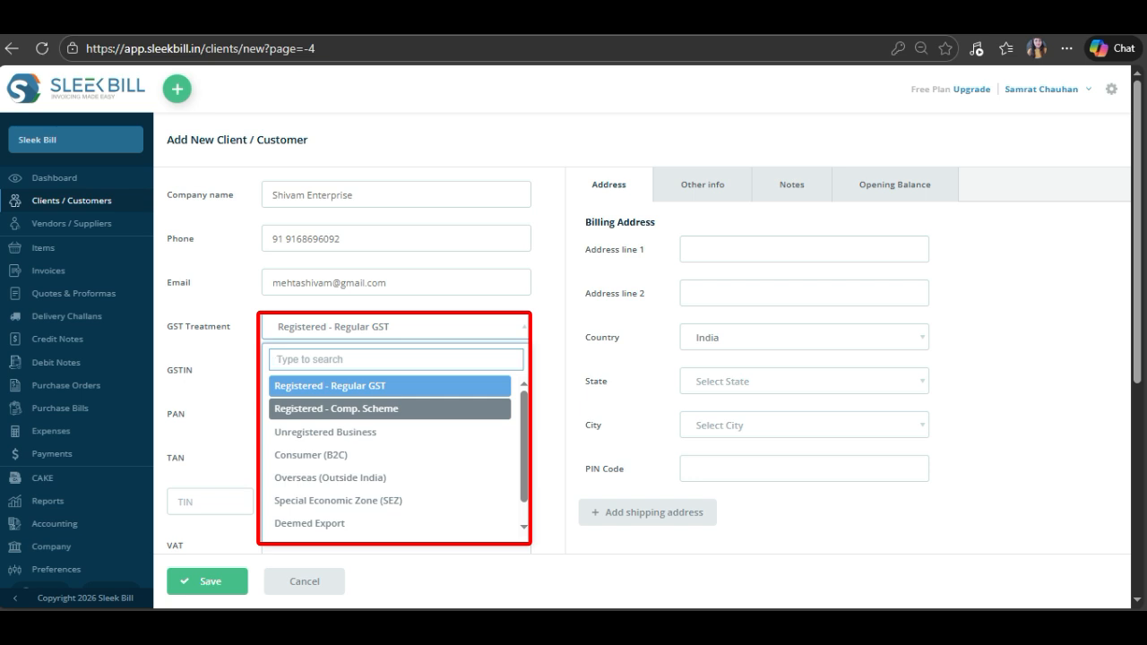
key(Down)
key(Down)
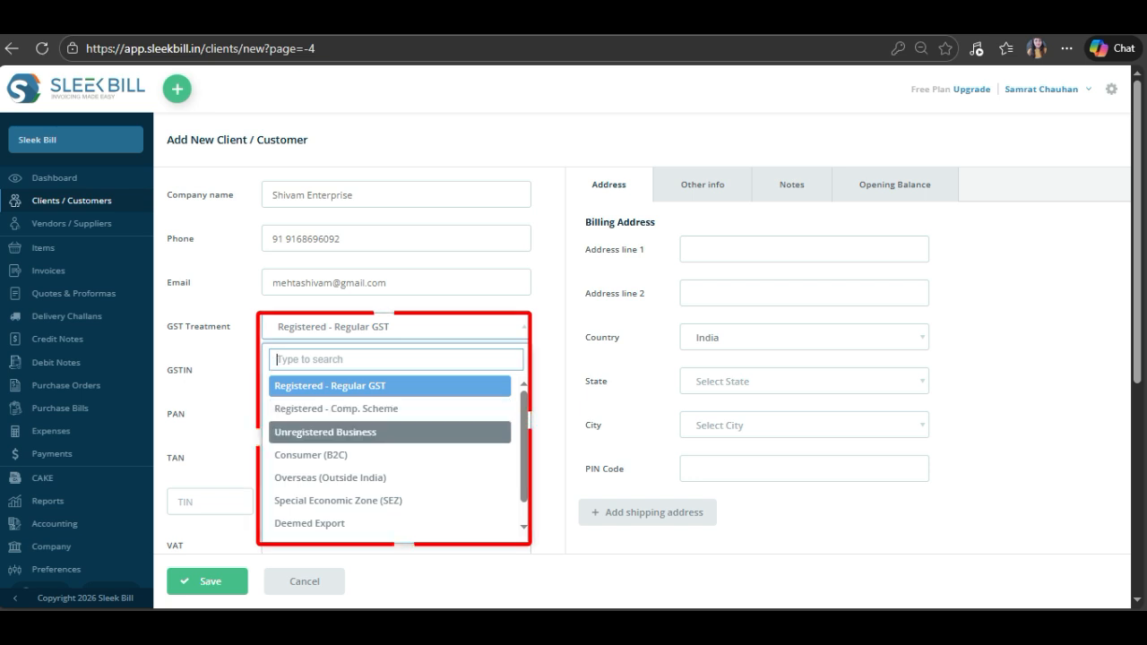
key(Return)
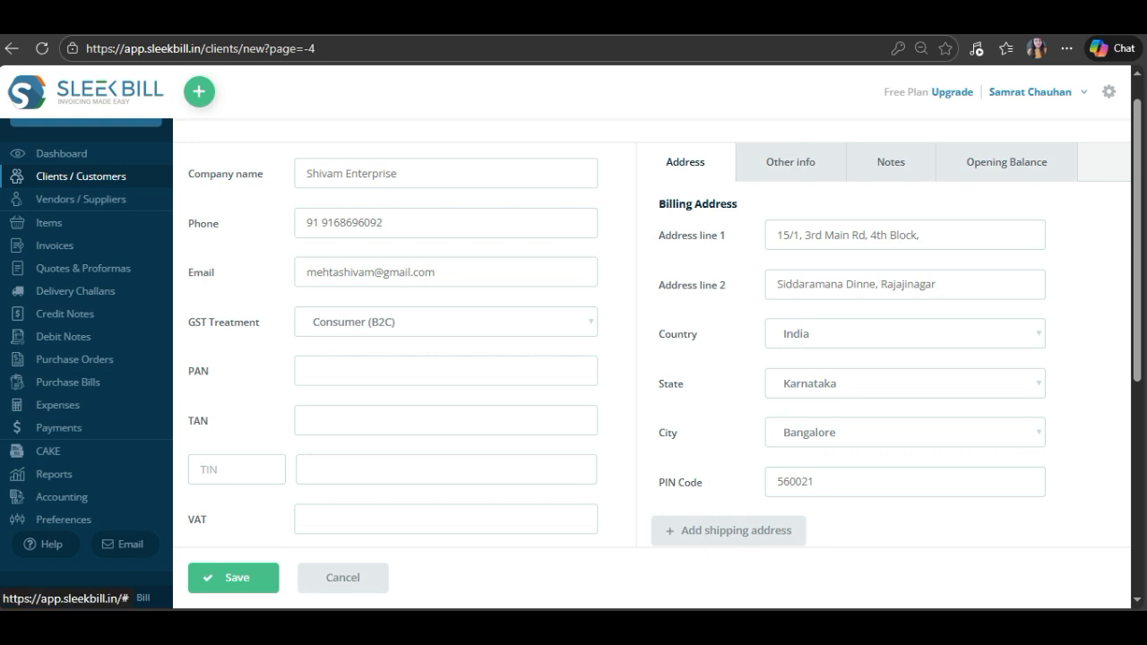
Look through the new client's other info, notes and opening balance sections.
click(790, 163)
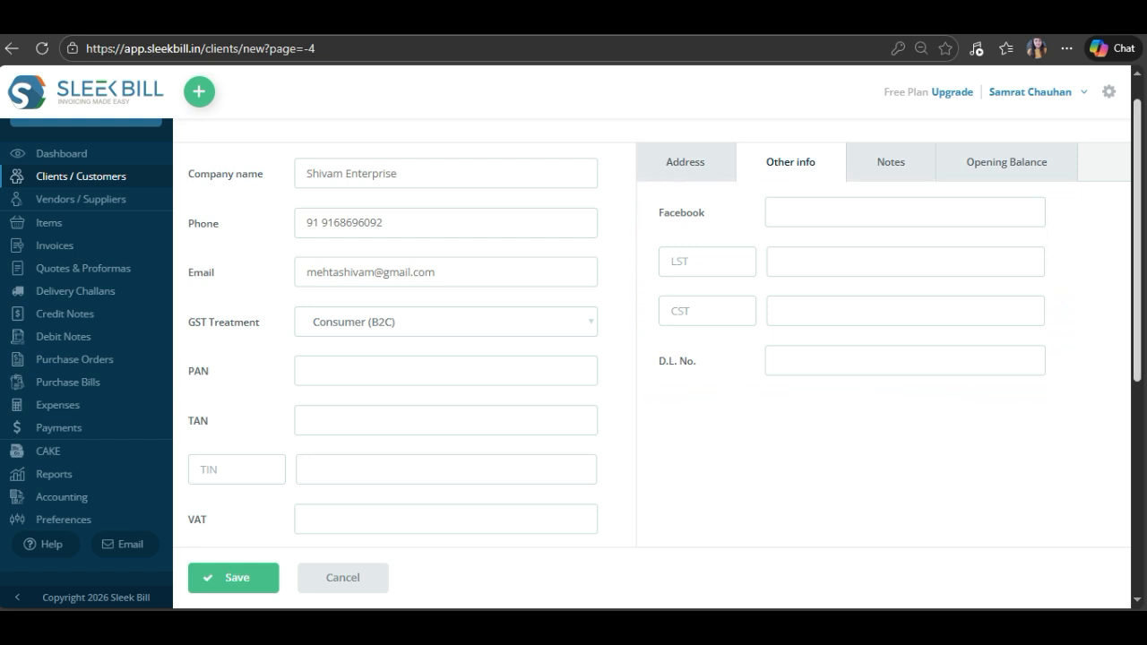
click(891, 162)
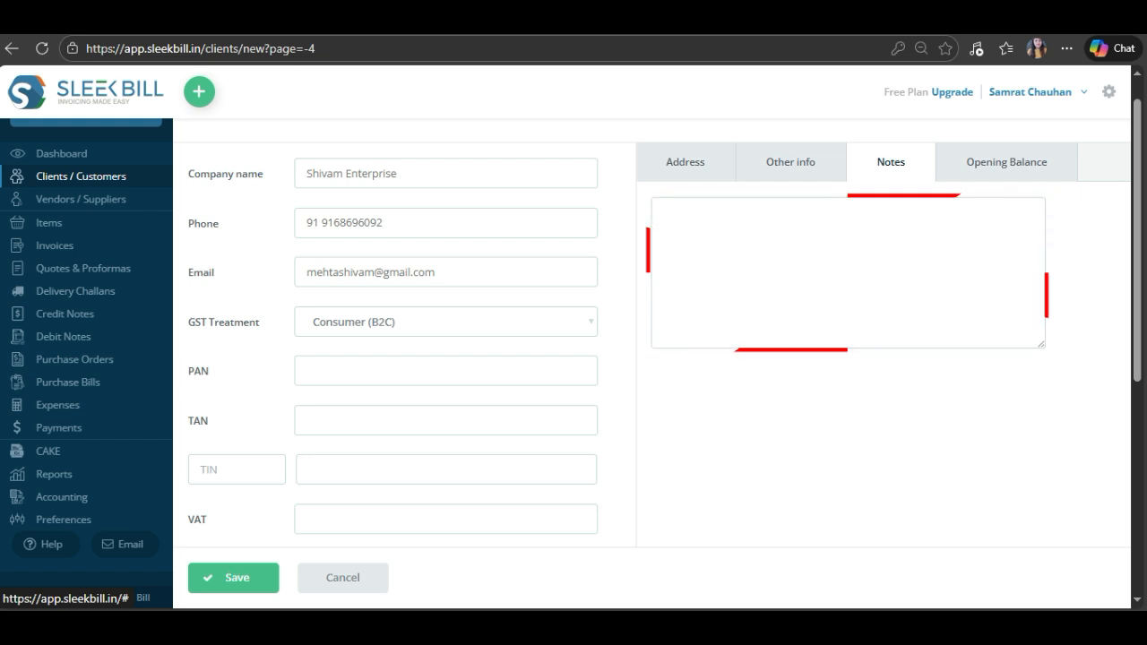
click(1006, 162)
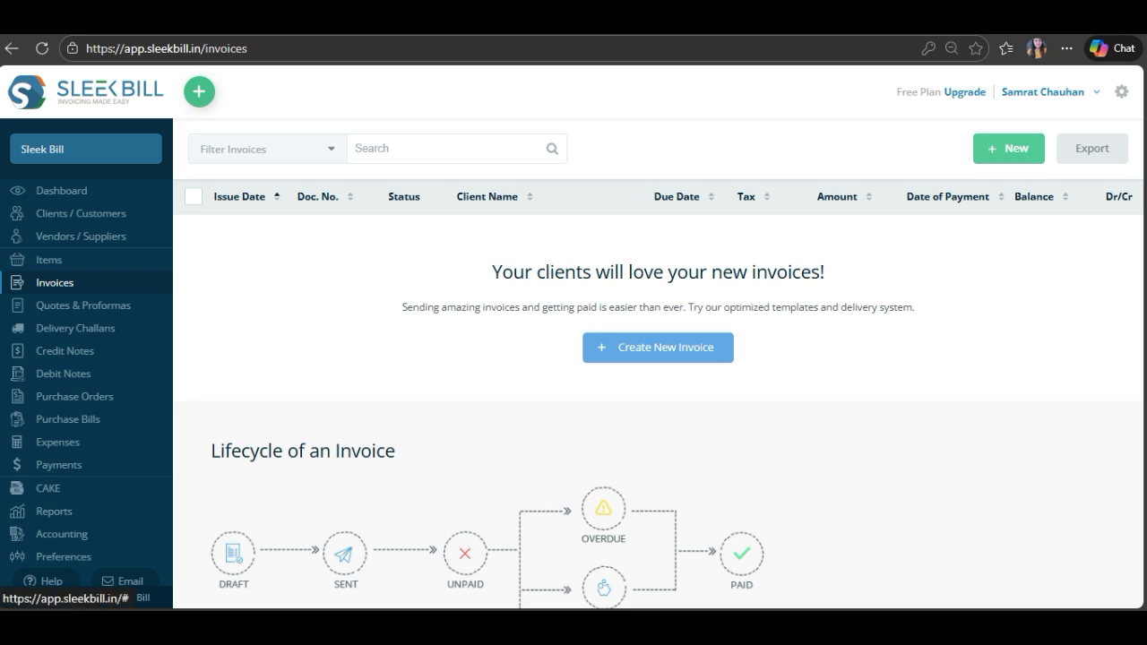
Start a new tax invoice for the client Shivam Enterprise - Bangalore.
click(1009, 149)
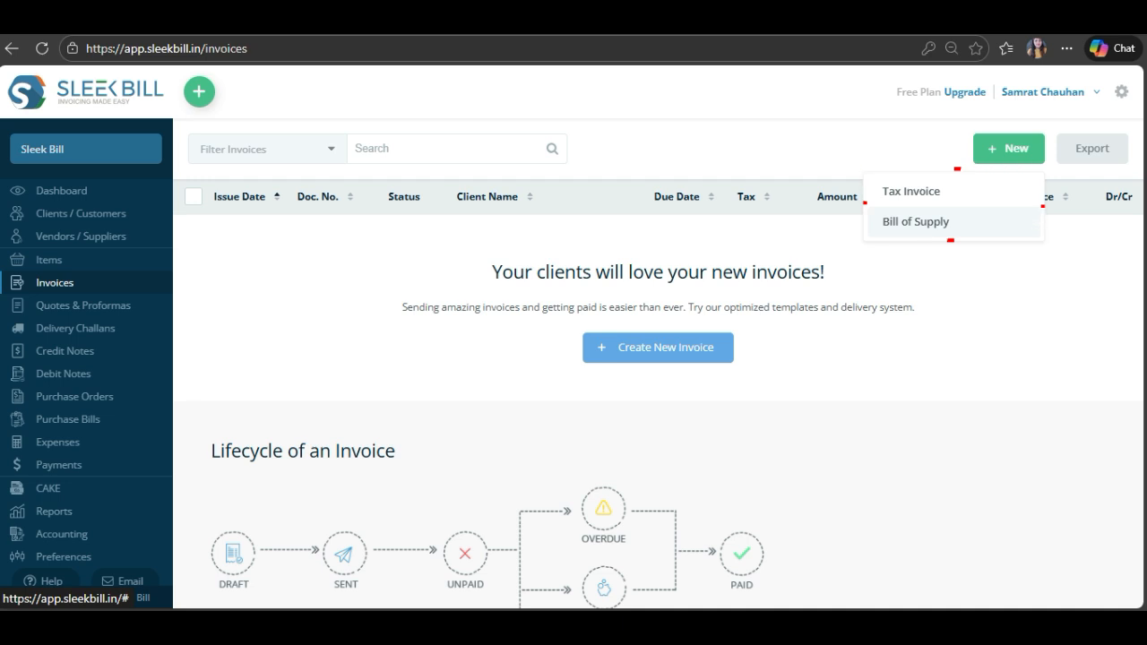
click(912, 192)
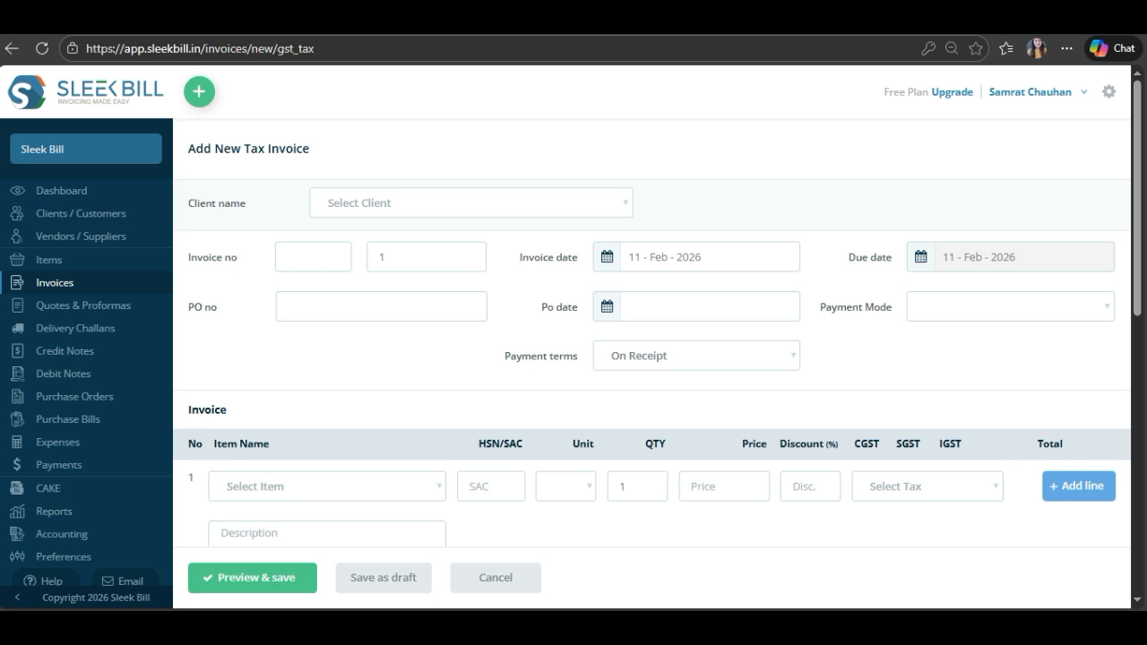
click(471, 204)
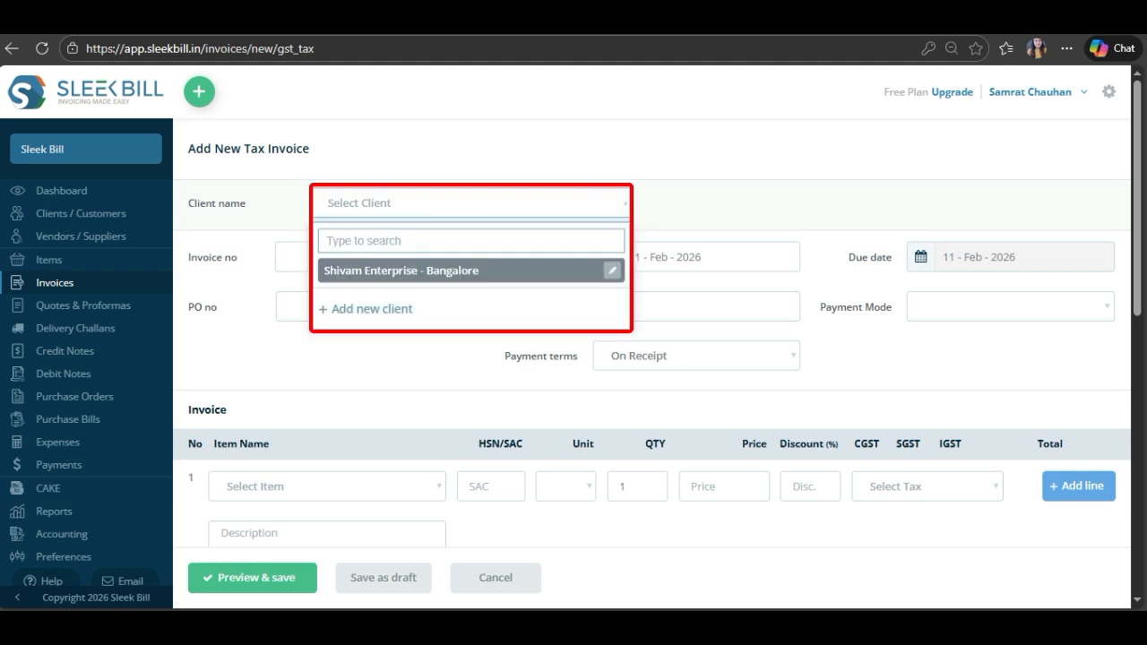
click(430, 271)
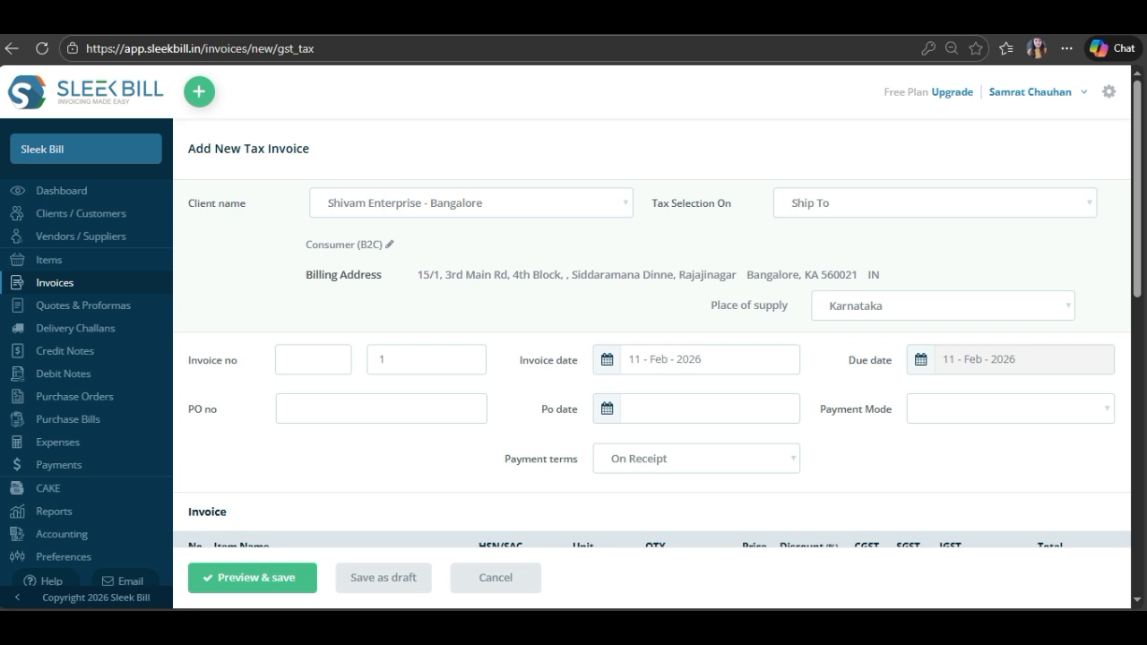
Examine the payment terms available for the new tax invoice.
click(696, 458)
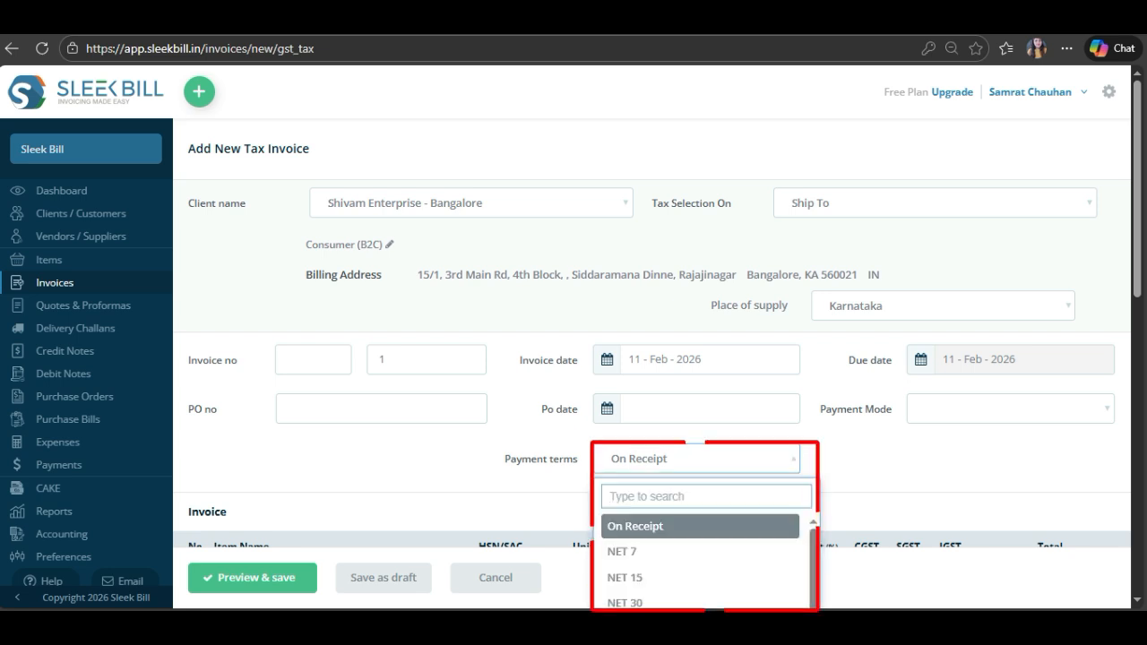
scroll(652, 358, down, 1)
scroll(571, 325, down, 1)
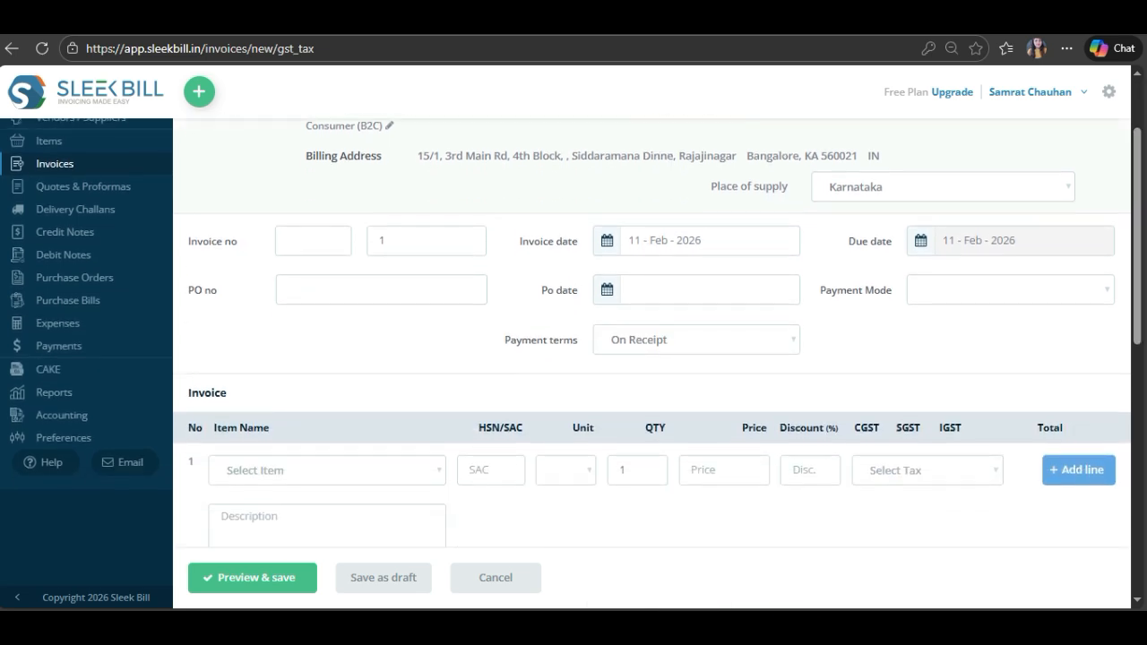
click(697, 340)
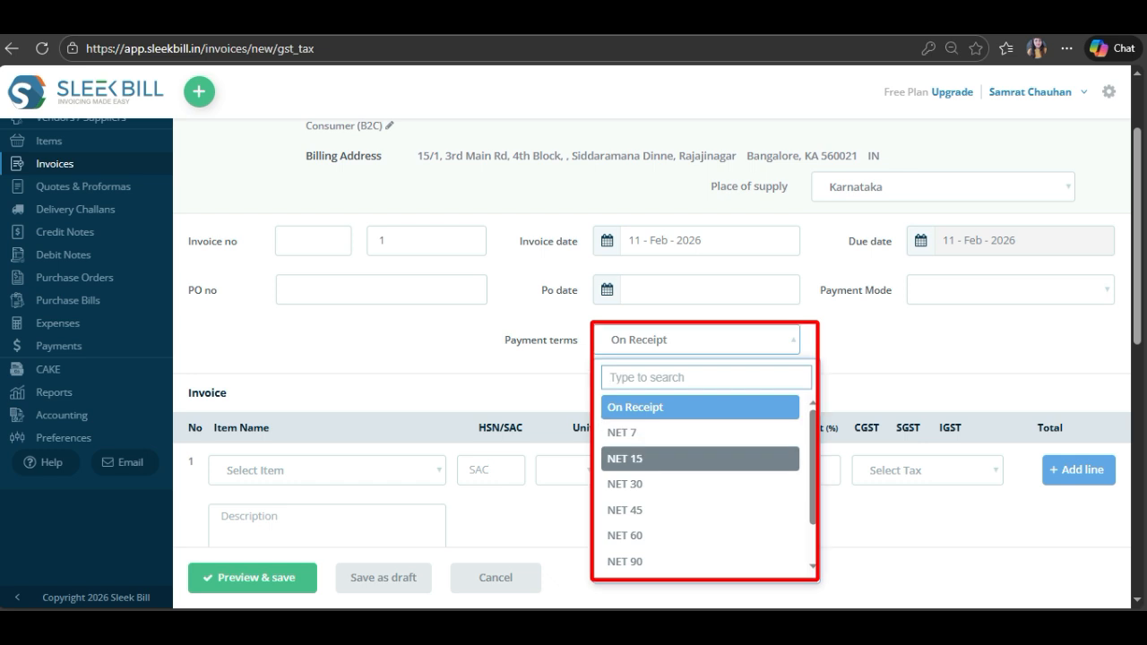
Add the item Doore Sensor with quantity 2 as the first line of the tax invoice.
scroll(696, 458, down, 4)
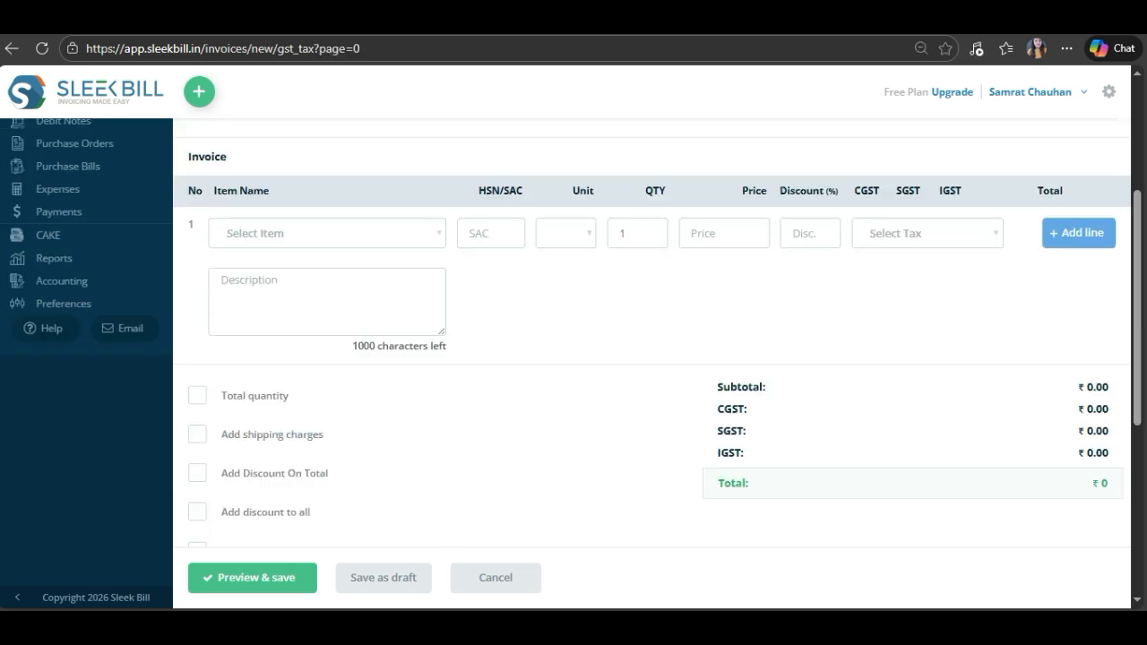
click(327, 233)
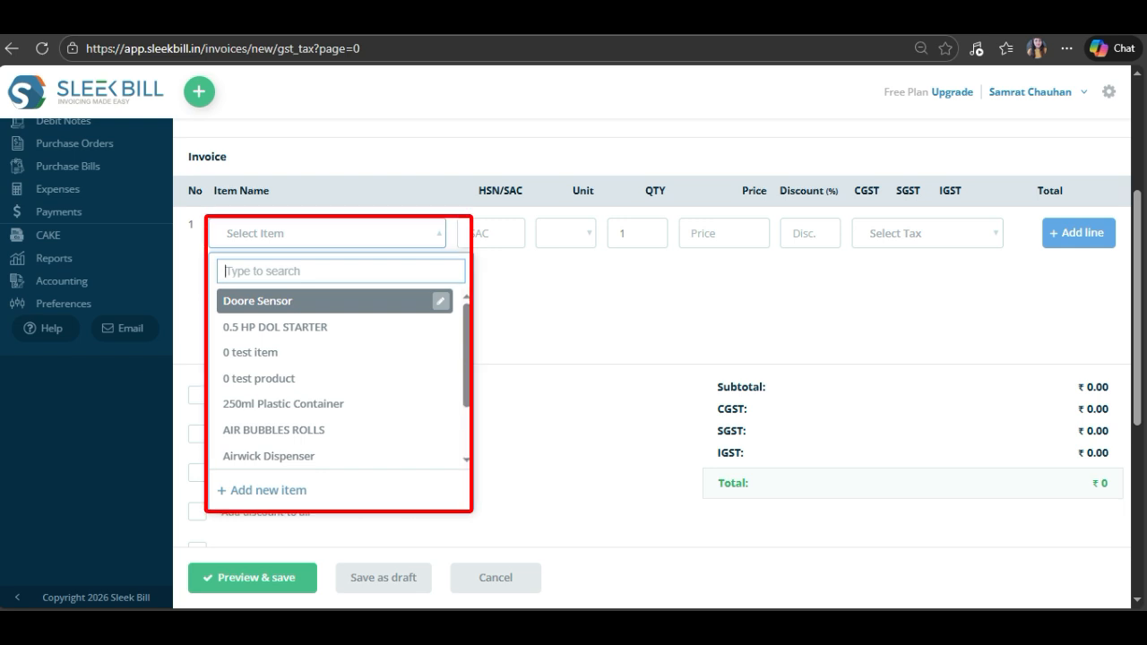
text(doc)
key(Return)
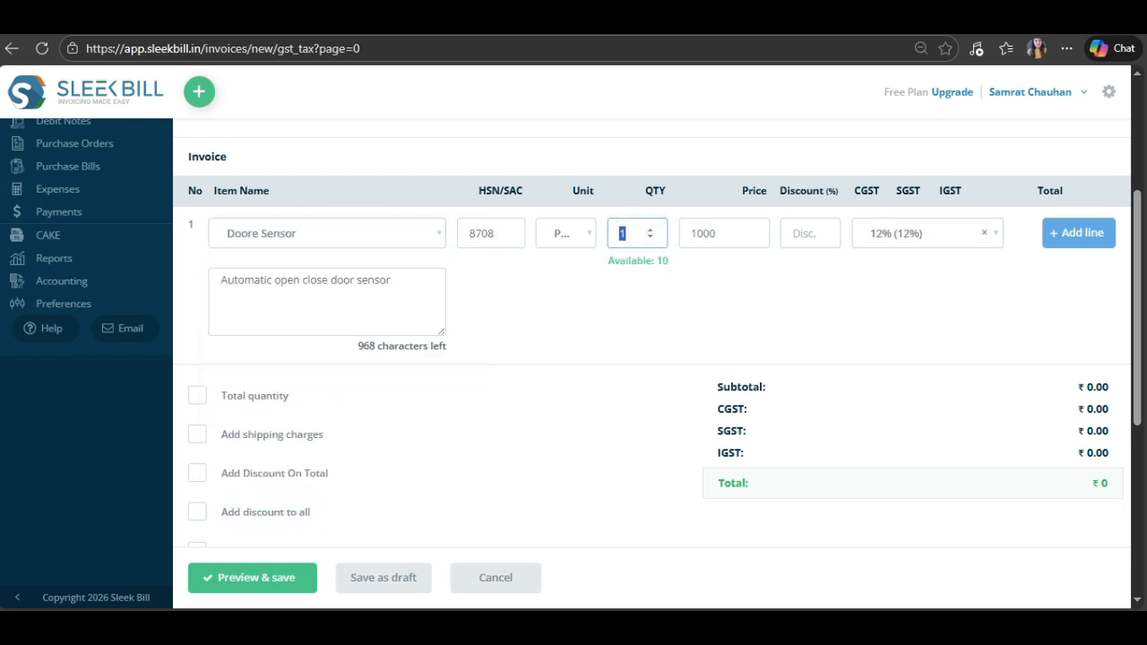
text(2)
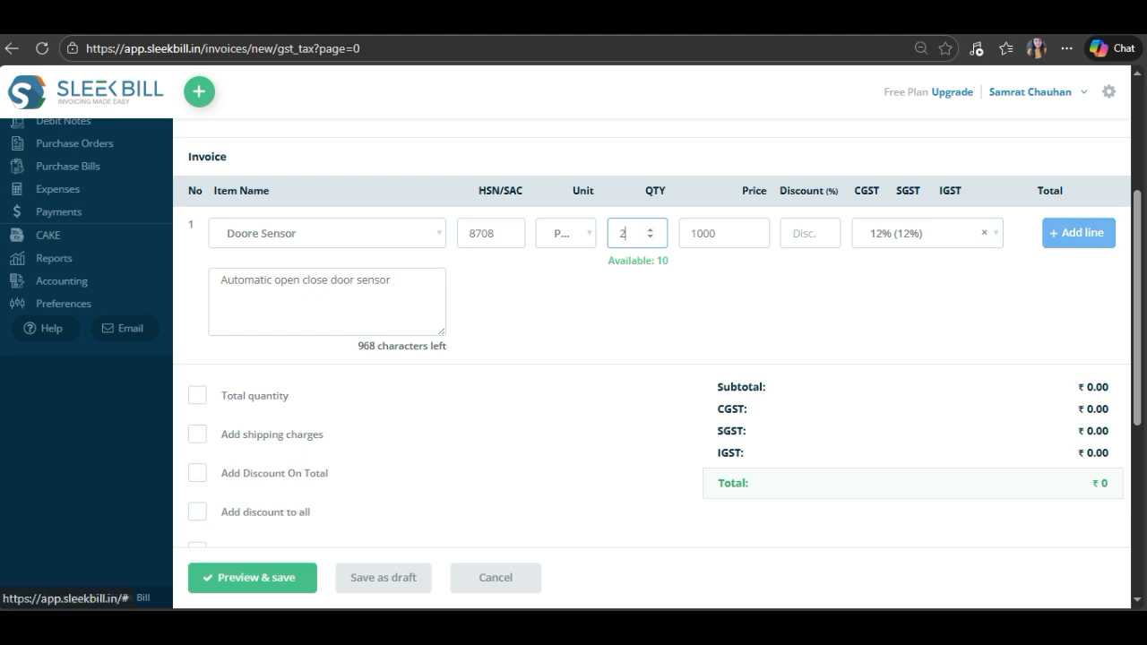
click(1079, 233)
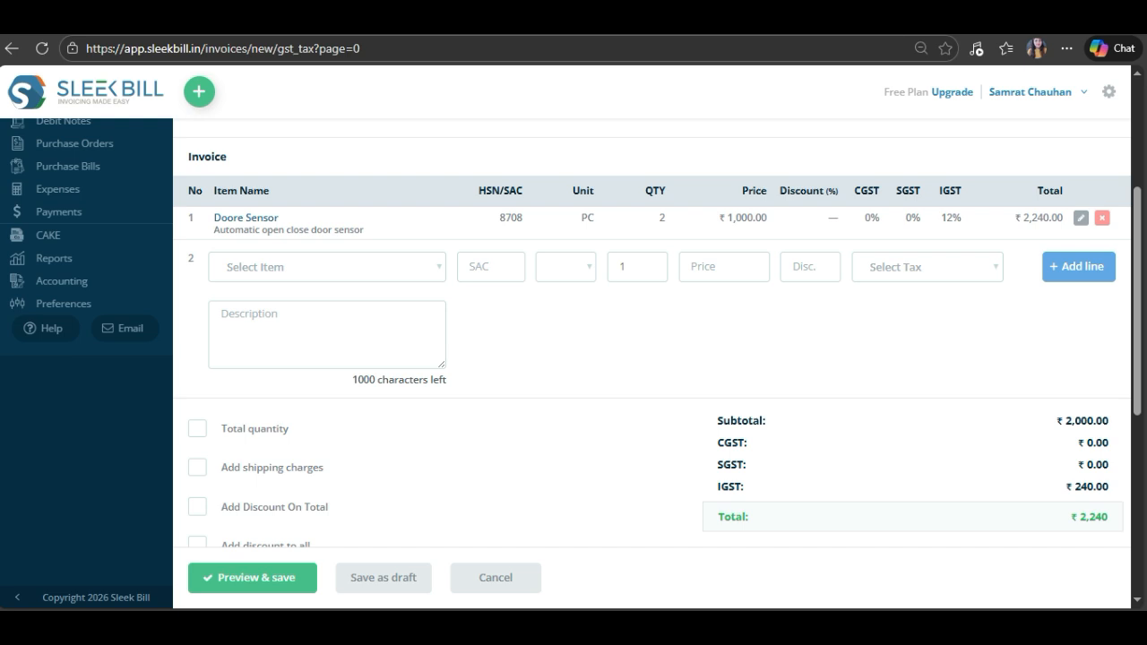
Try the total quantity, discount on total, discount to all and custom amount options of the invoice.
click(198, 428)
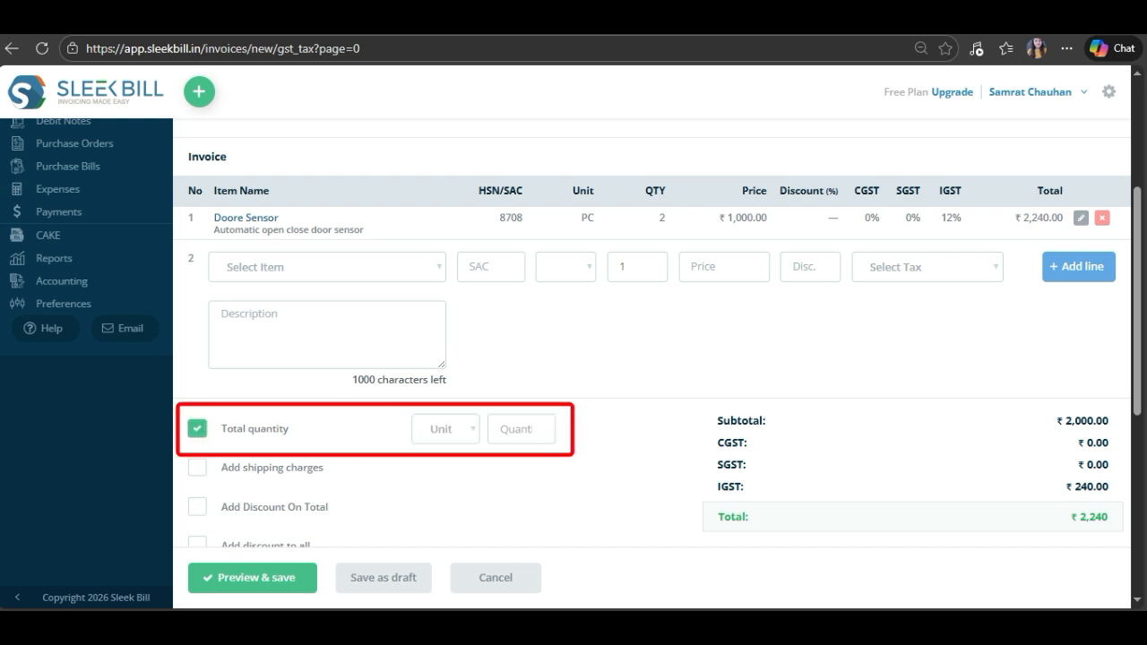
click(446, 429)
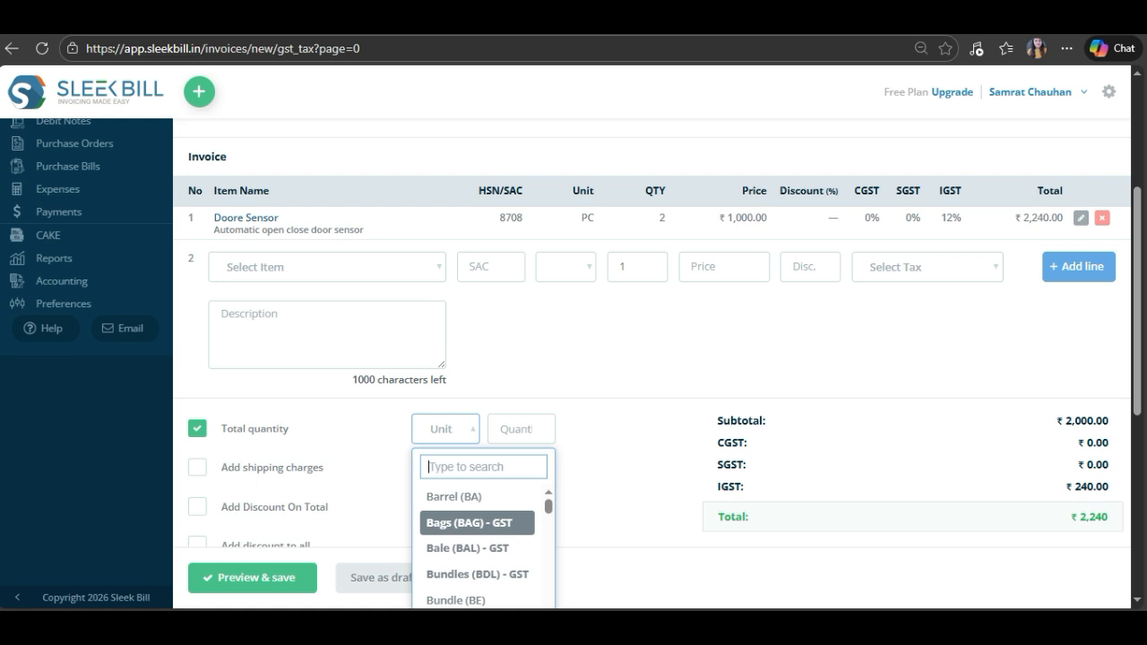
key(Return)
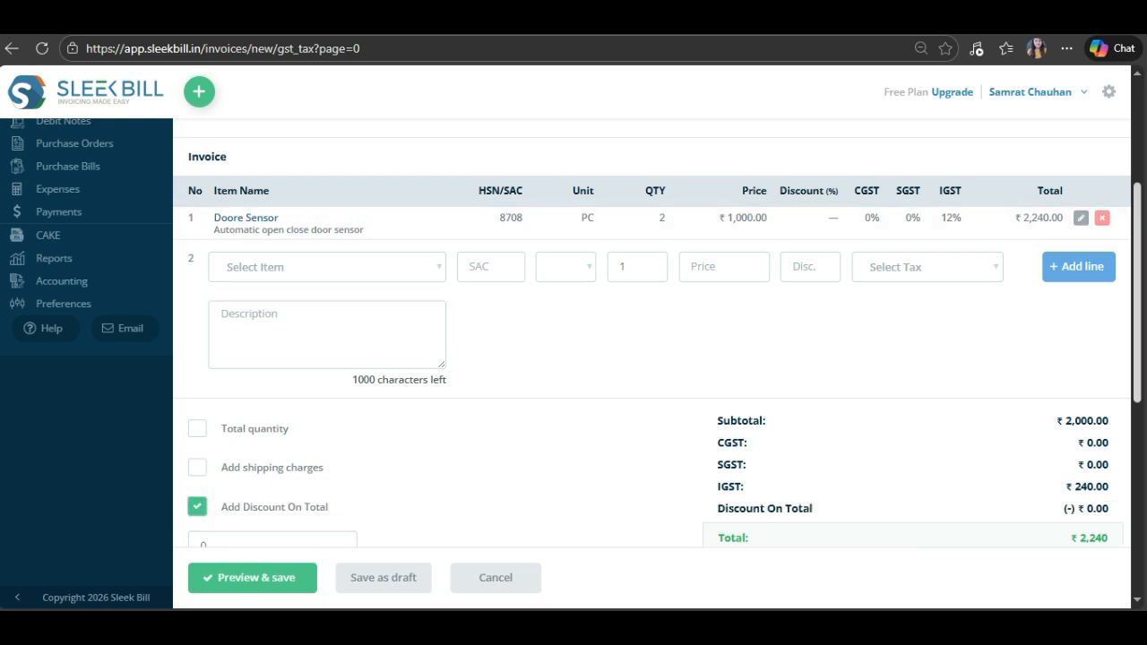
scroll(652, 359, down, 3)
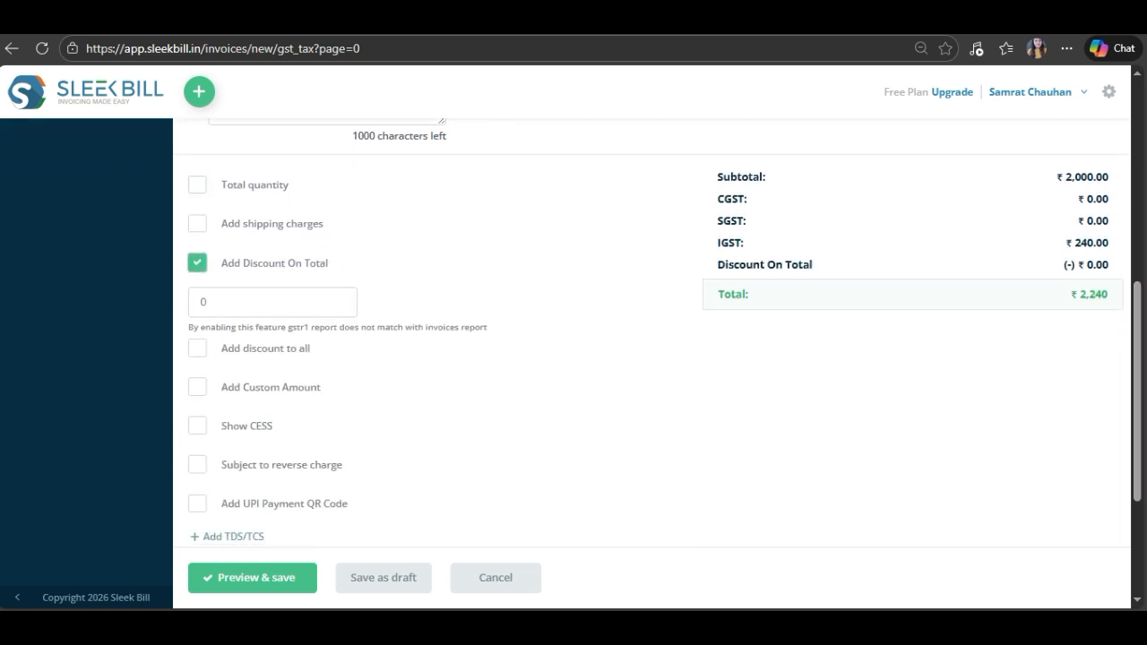
click(197, 348)
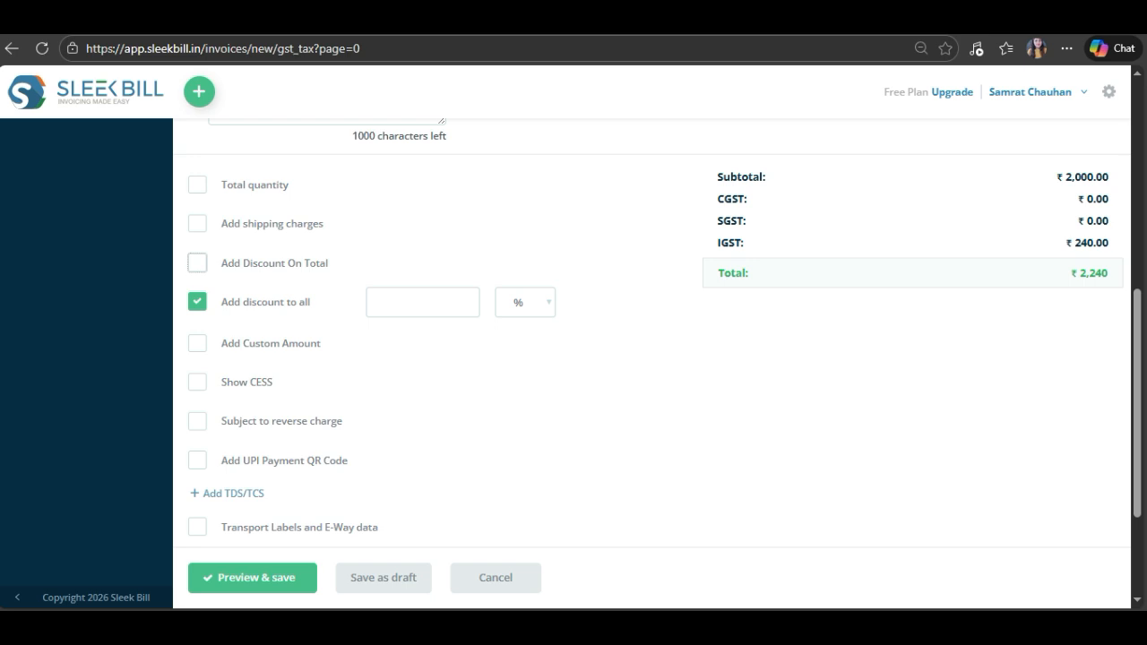
click(197, 343)
click(198, 302)
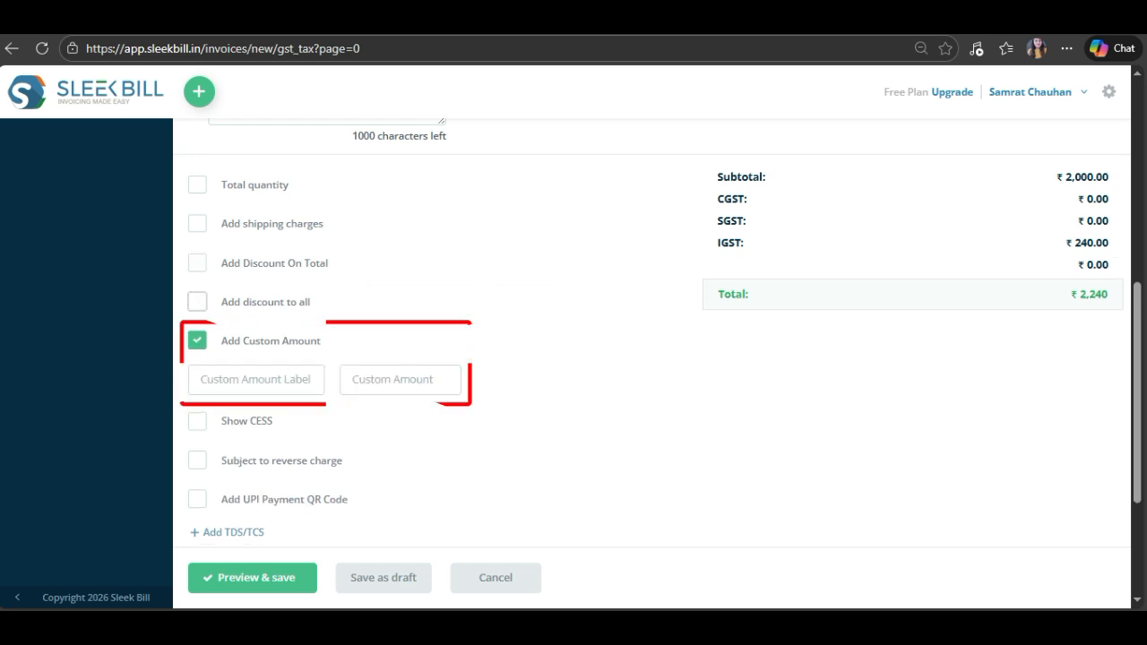
click(198, 340)
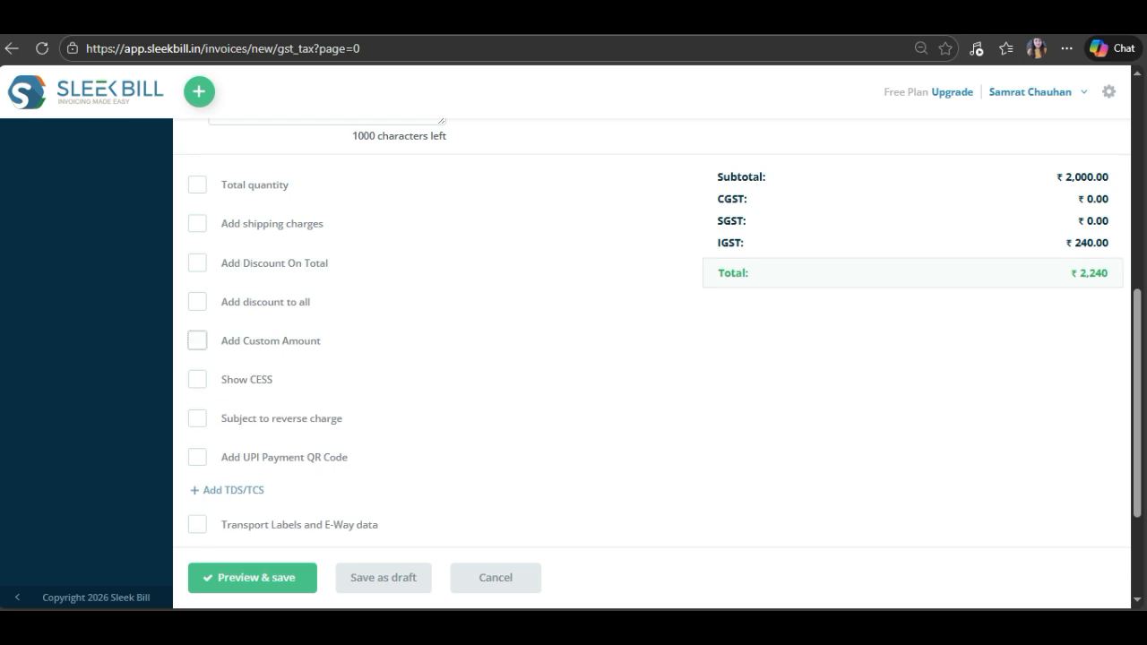
Try the CESS, reverse charge and UPI payment QR code options of the invoice.
click(197, 379)
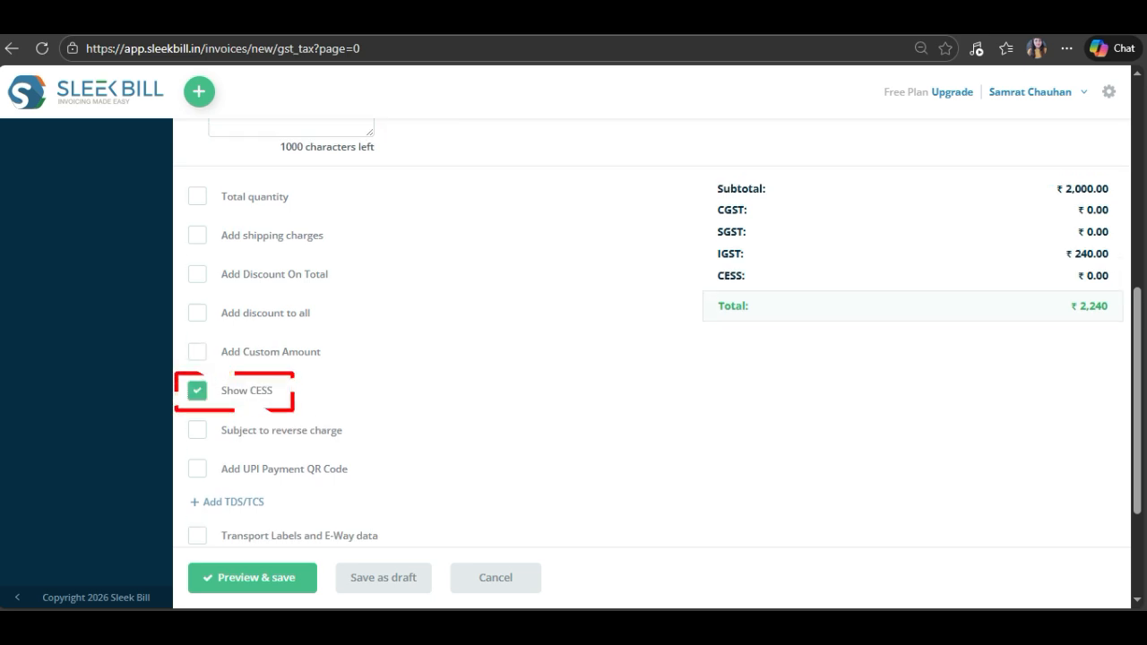
click(198, 391)
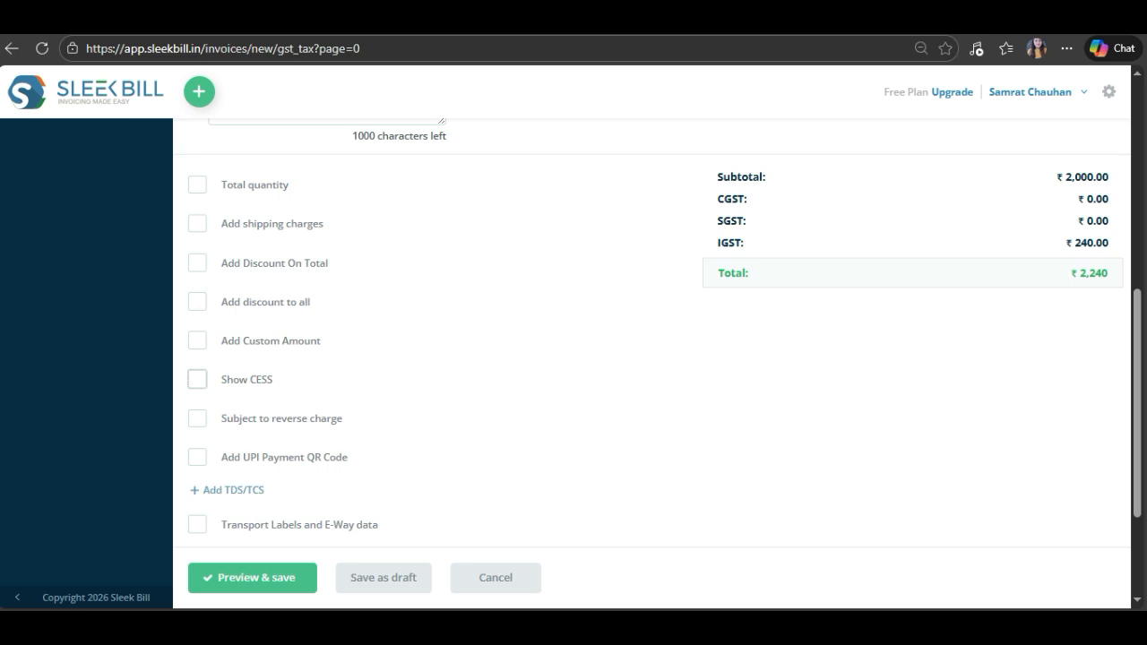
click(198, 417)
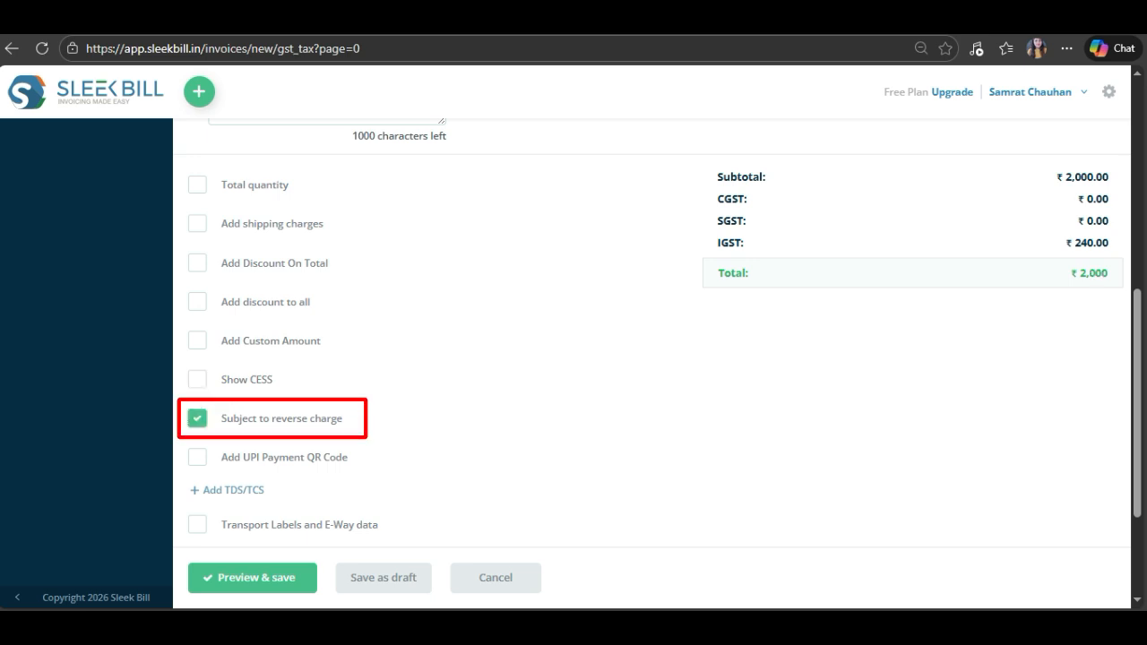
click(197, 418)
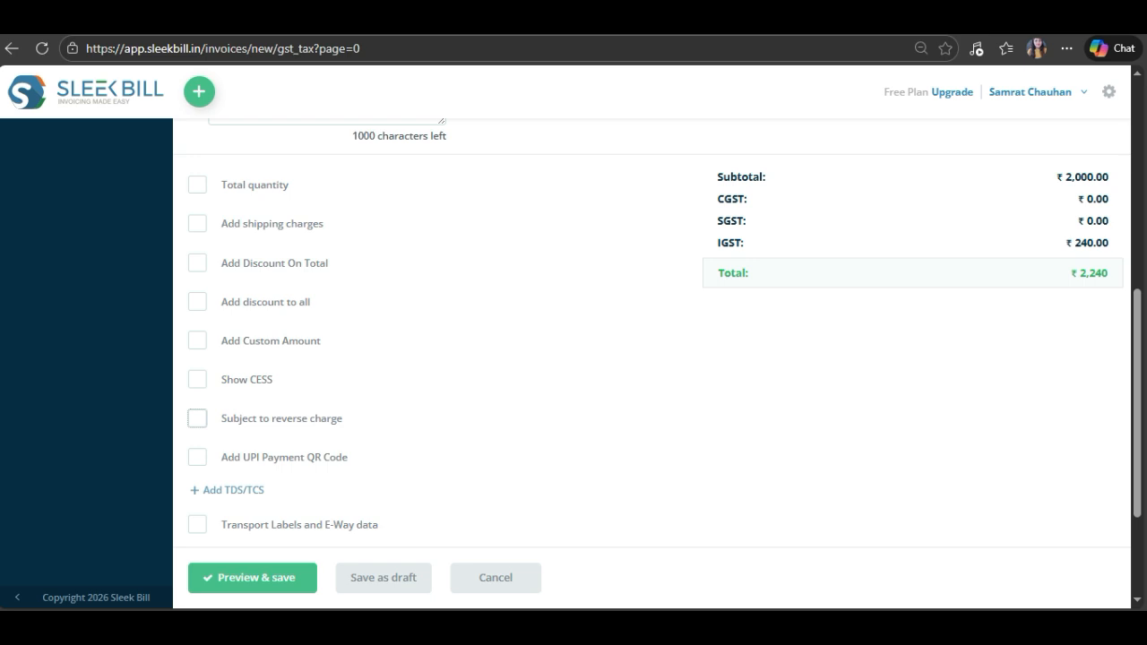
click(198, 457)
click(197, 457)
Try adding a TDS/TCS entry and the transport labels and E-Way data fields to the invoice.
click(233, 490)
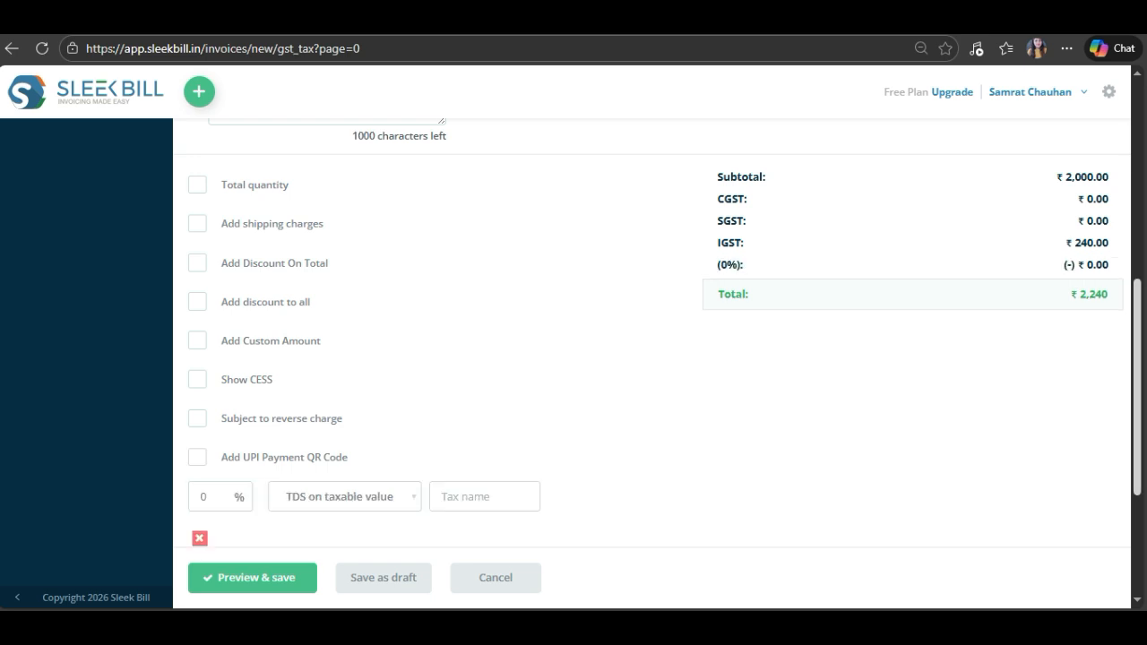
scroll(653, 358, down, 3)
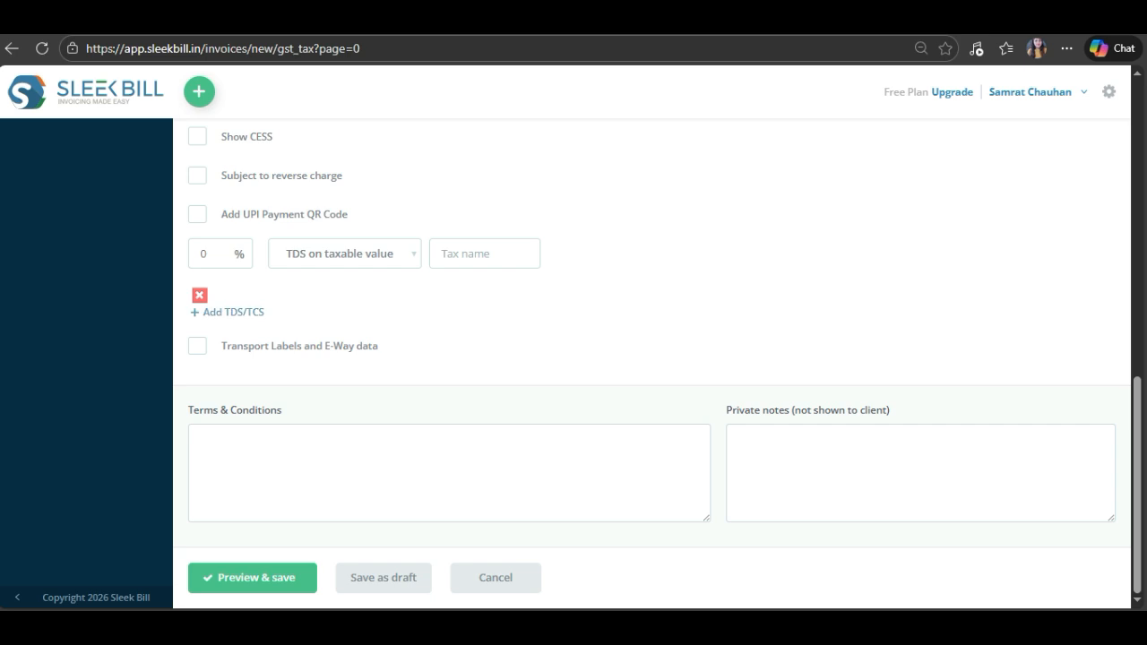
click(199, 295)
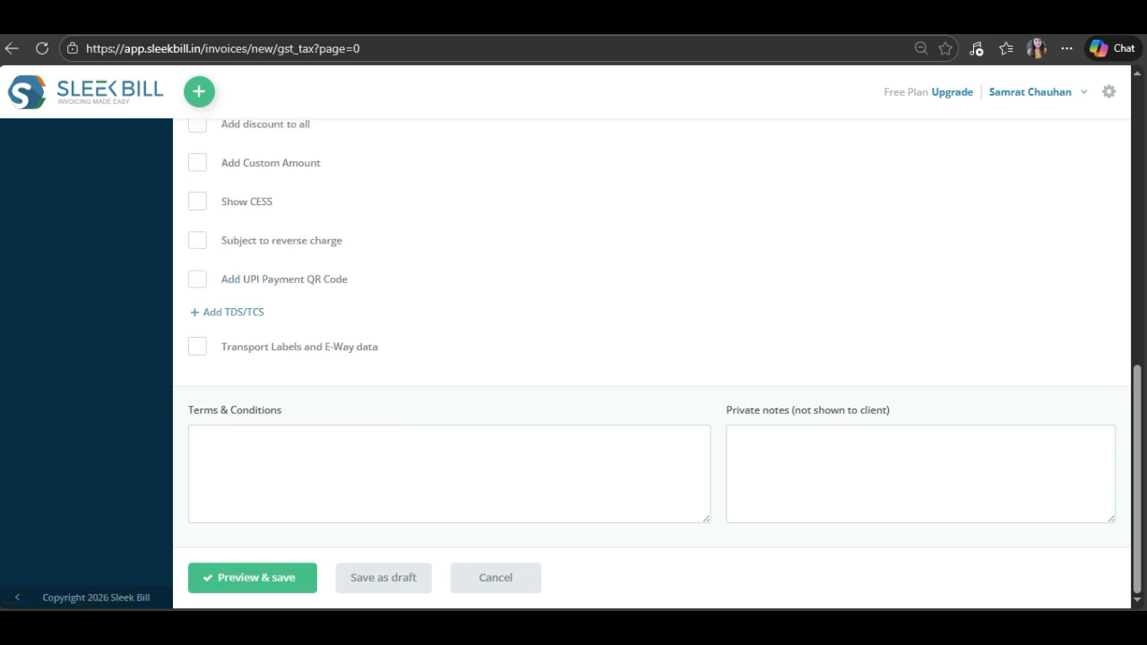
click(197, 346)
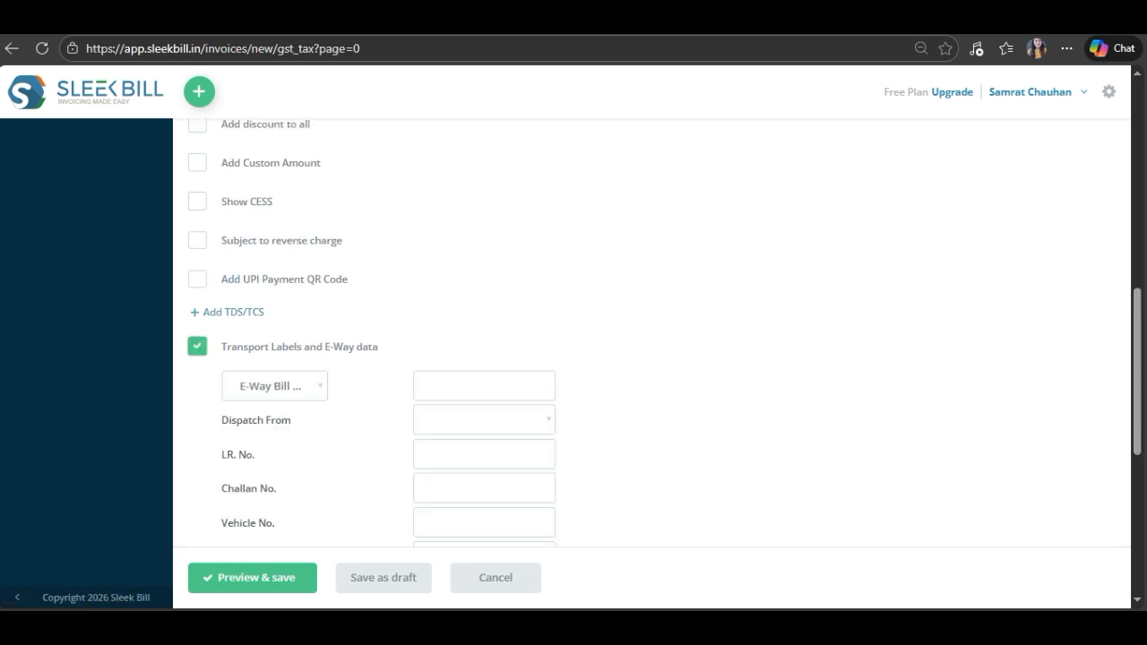
scroll(652, 359, down, 3)
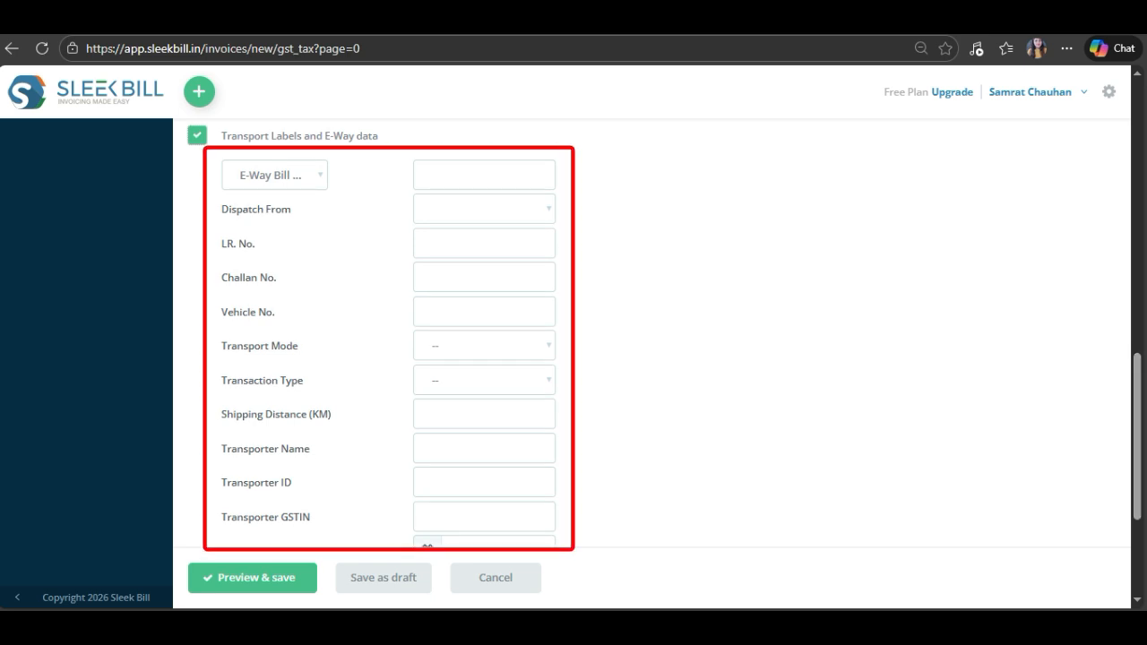
click(197, 135)
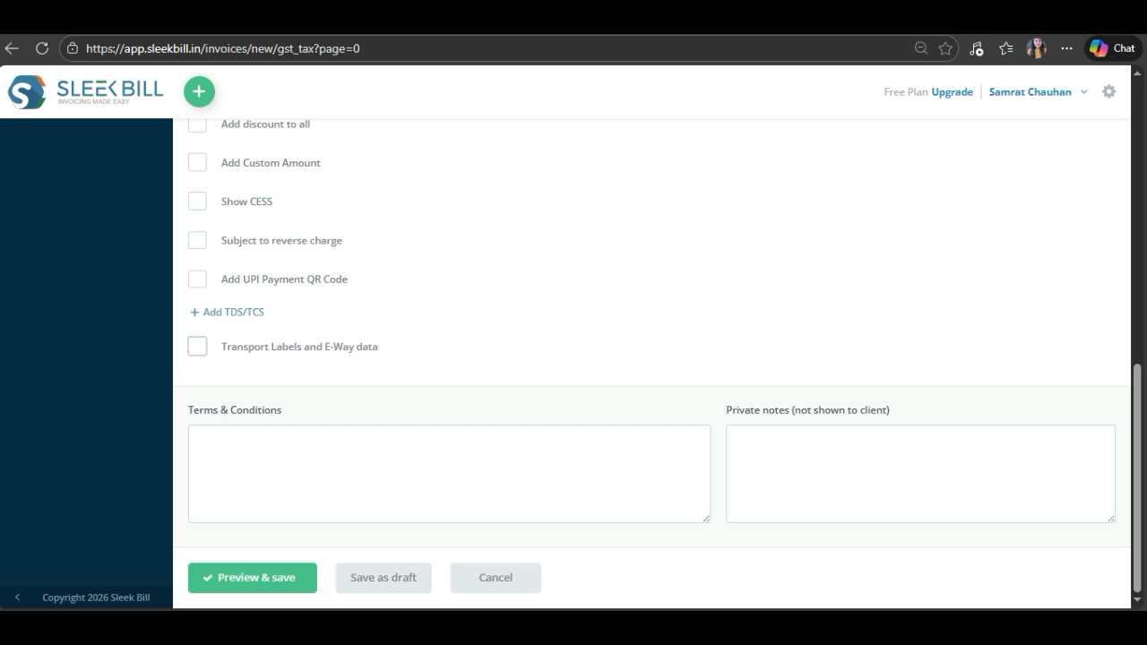
Preview and save the tax invoice with the document label Original Copy.
scroll(653, 332, up, 3)
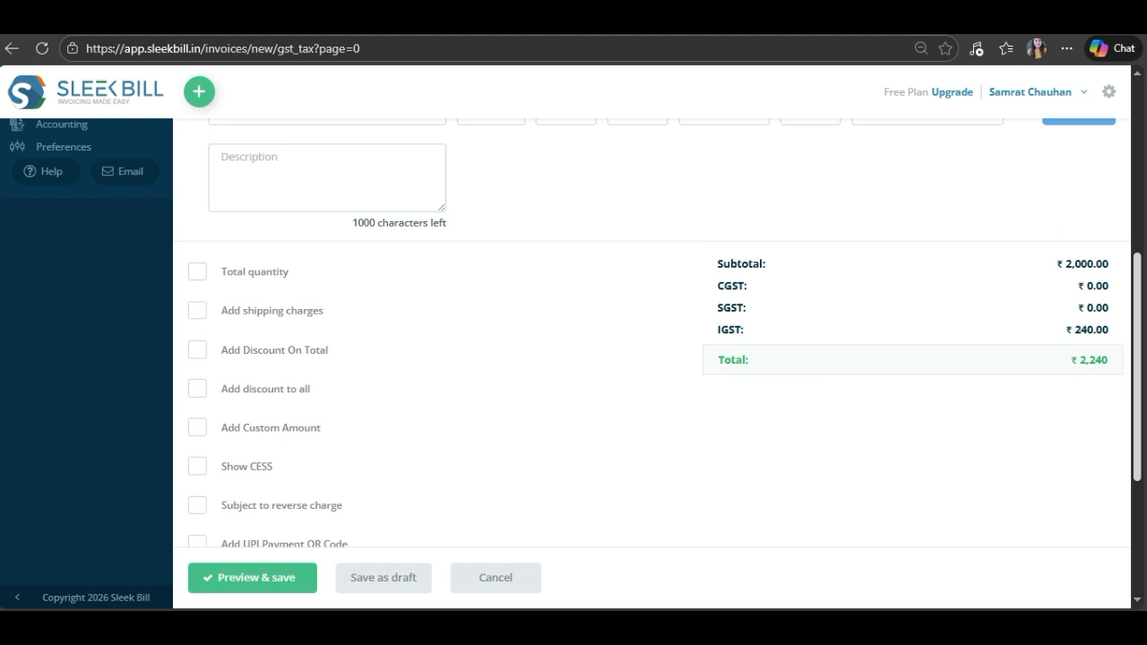
scroll(652, 333, down, 3)
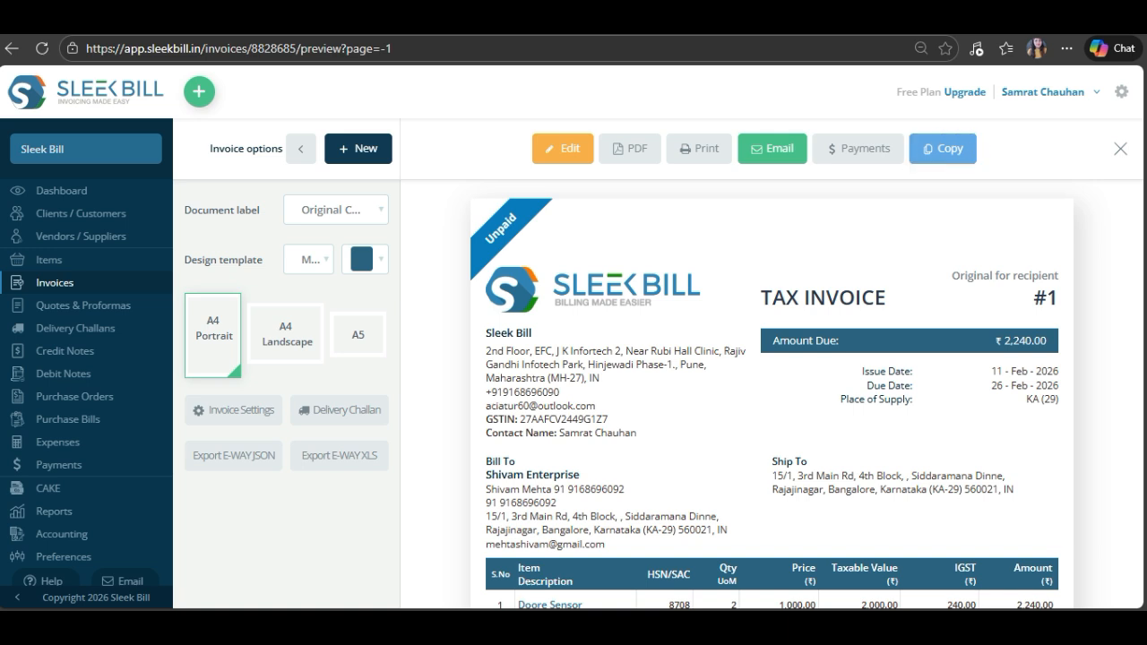
click(335, 210)
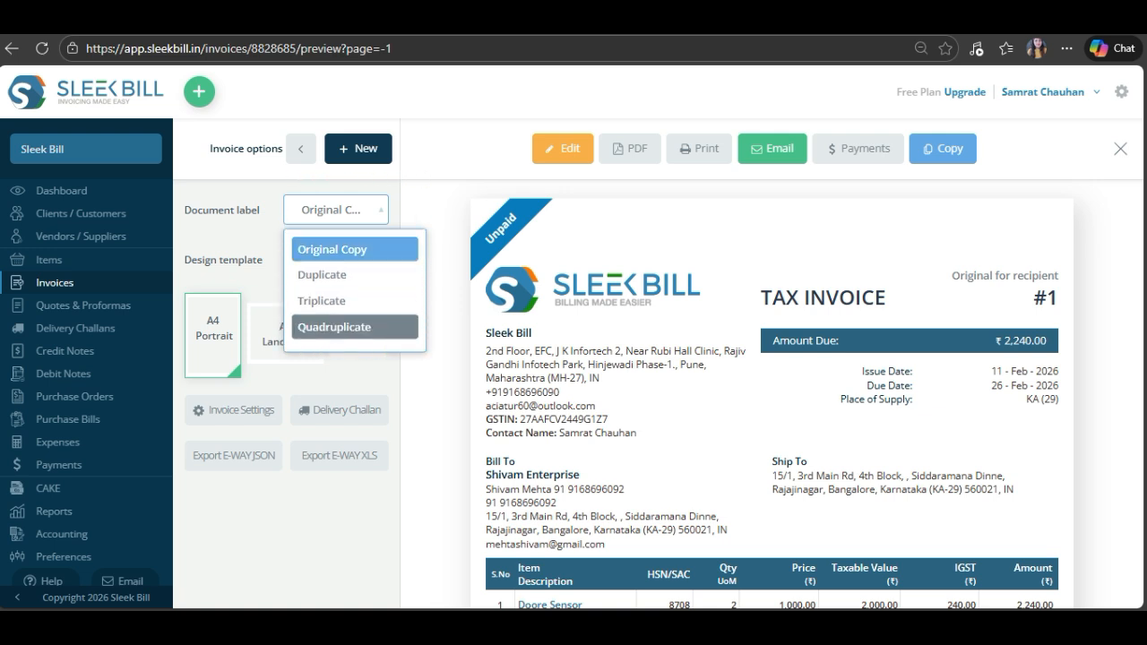
click(332, 249)
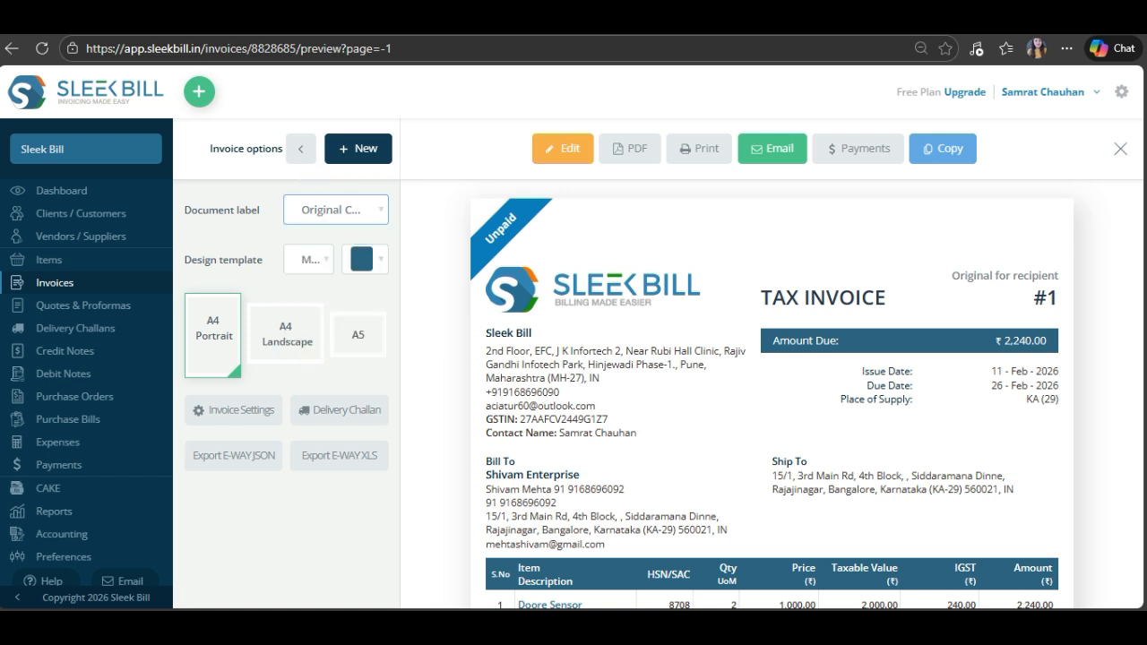
Look through the design templates and template colours available for the saved invoice.
click(309, 260)
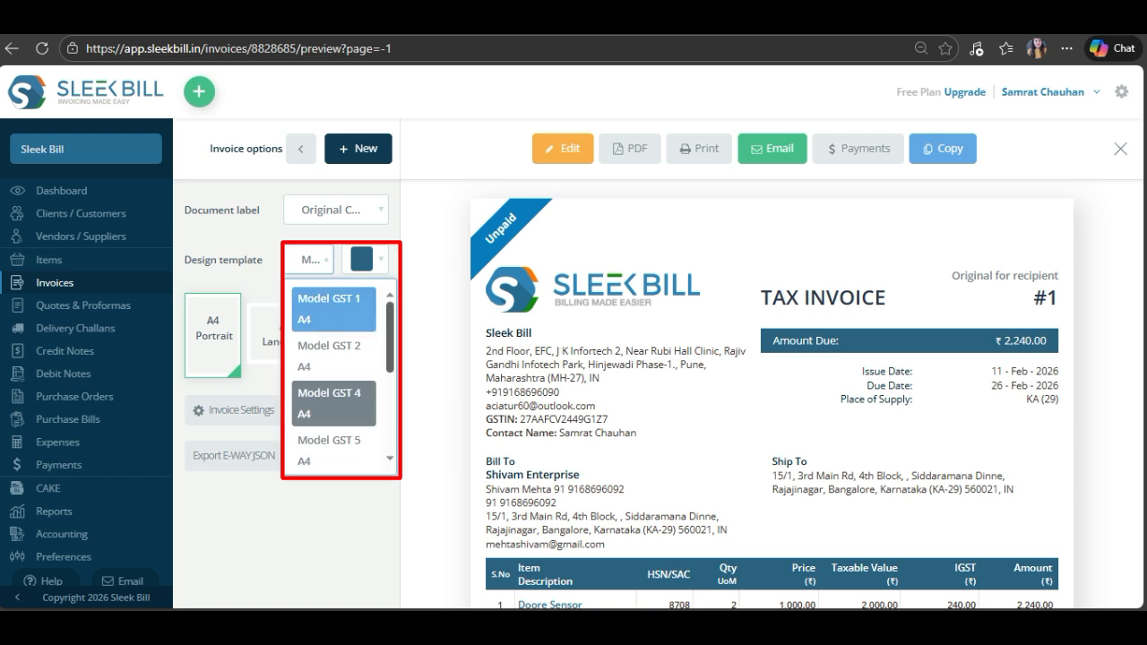
scroll(332, 394, down, 5)
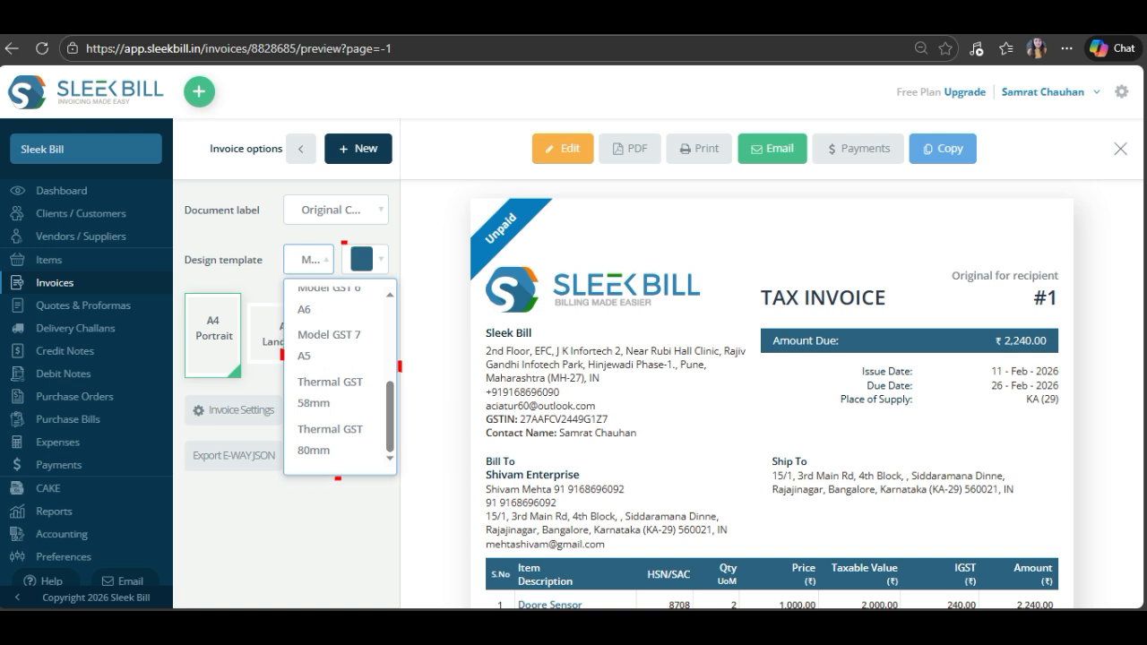
scroll(331, 395, up, 5)
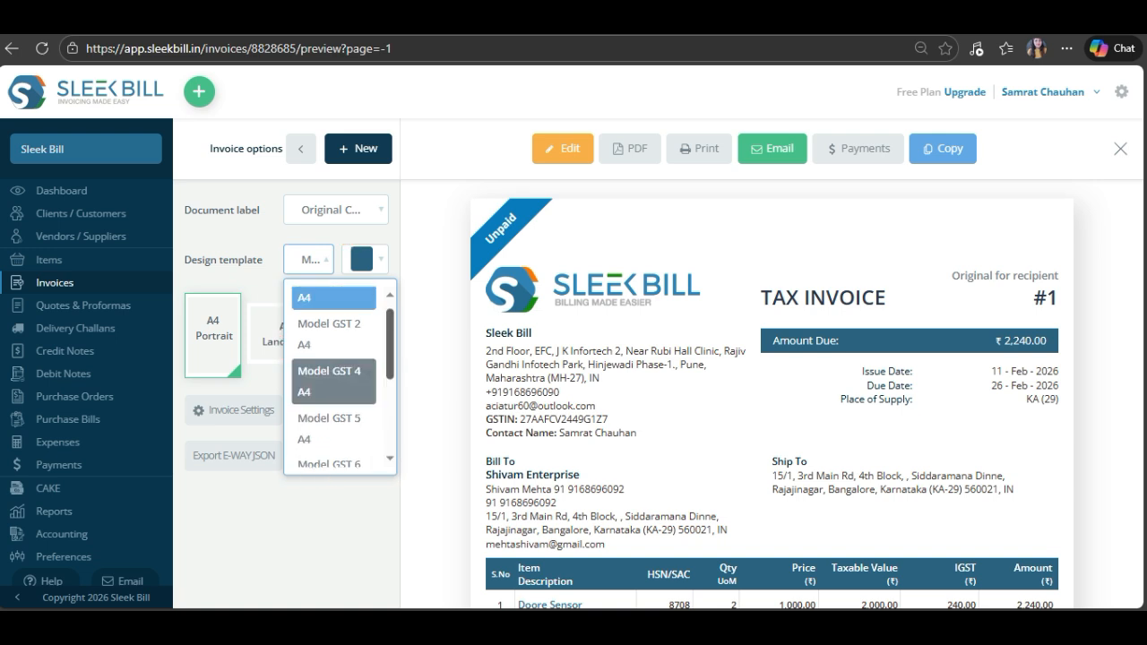
click(366, 259)
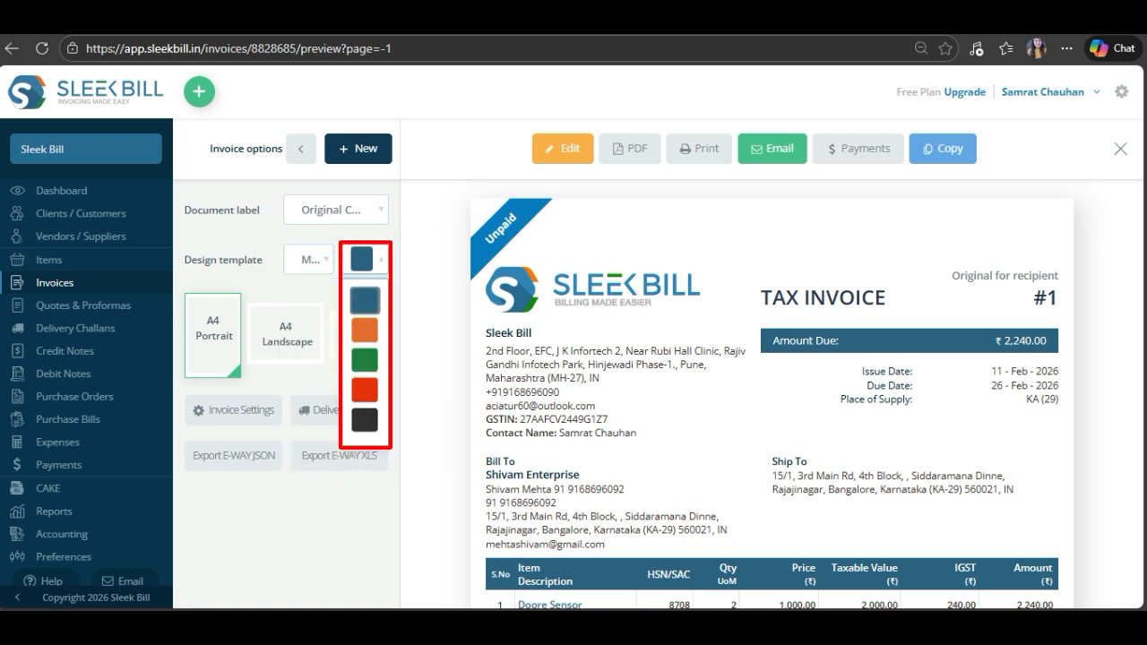
click(303, 357)
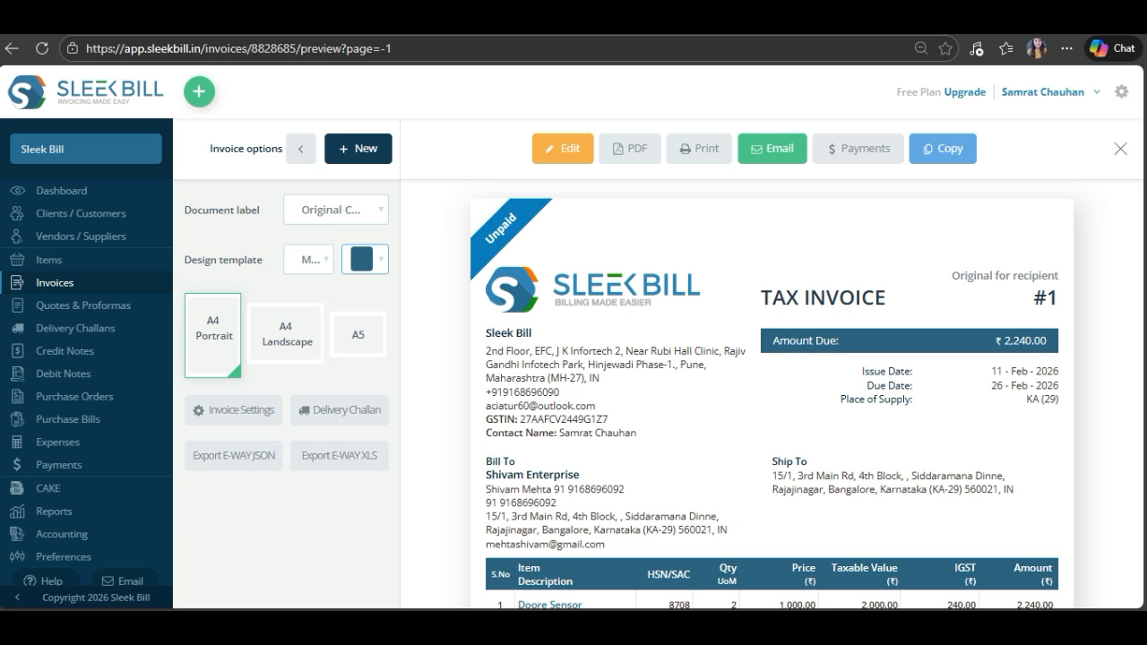
Preview the invoice in the A4 Landscape and A5 layouts, and return it to A4 Portrait.
click(287, 335)
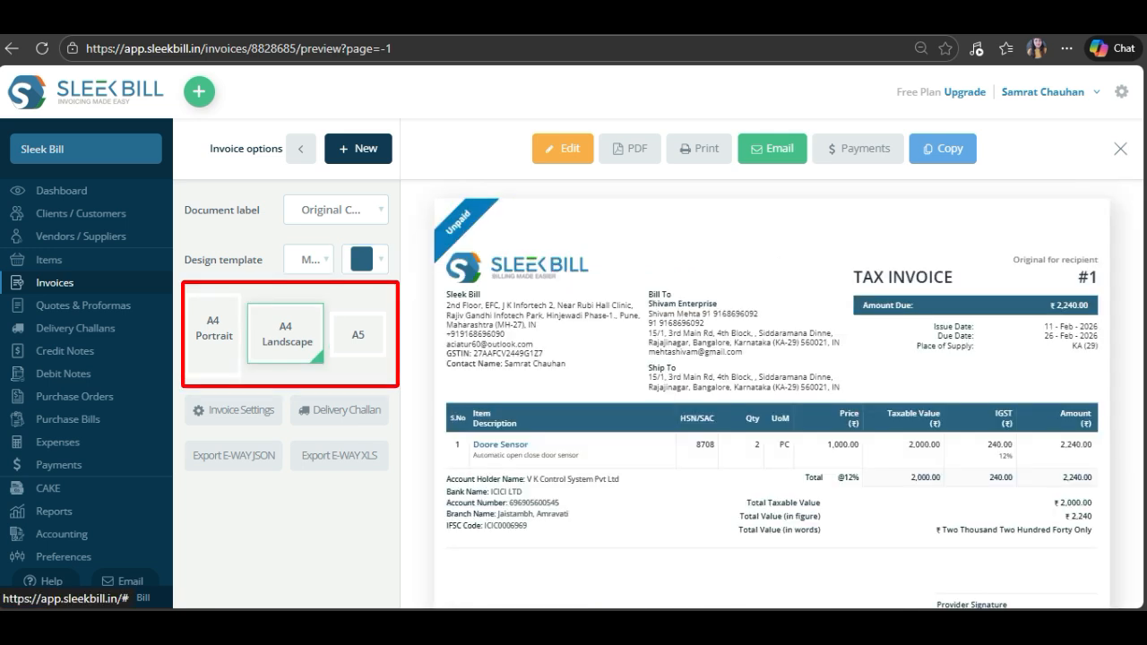
click(357, 335)
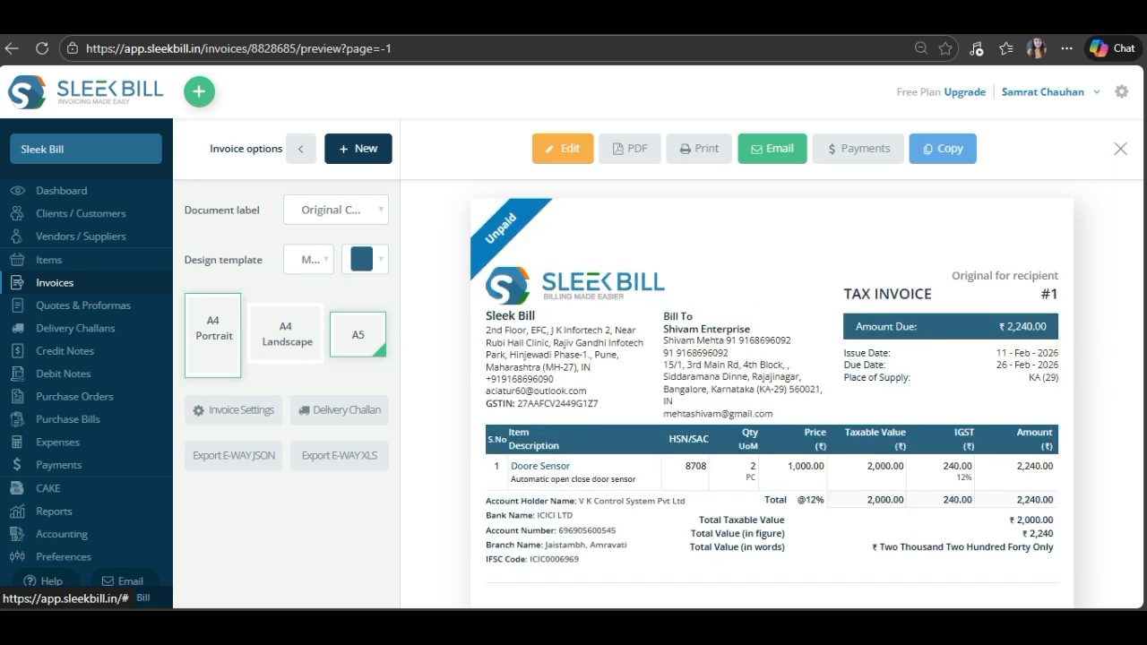
click(213, 335)
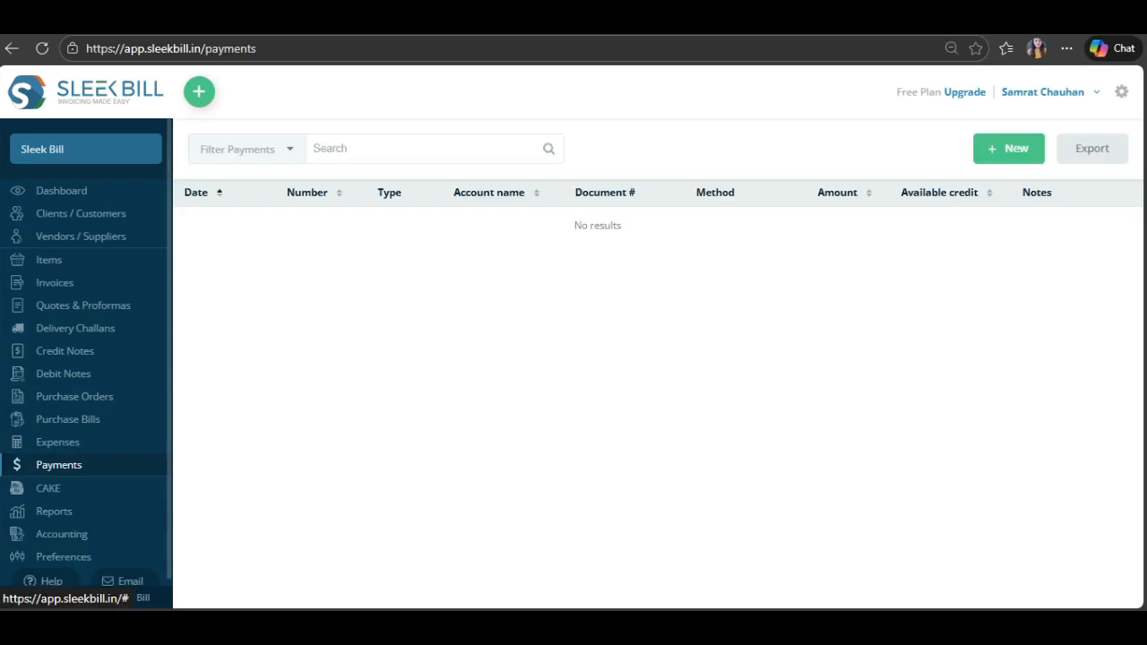
Start a new payment received entry for the client Shivam Enterprise - Bangalore with an amount of 1000.
click(1009, 149)
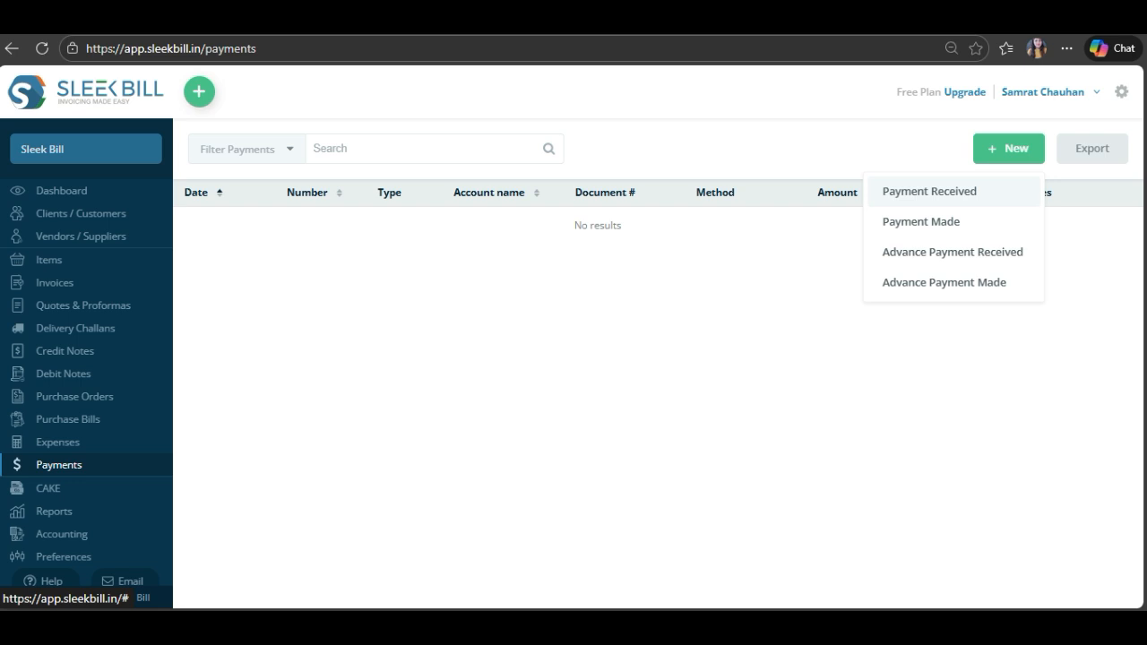
click(929, 191)
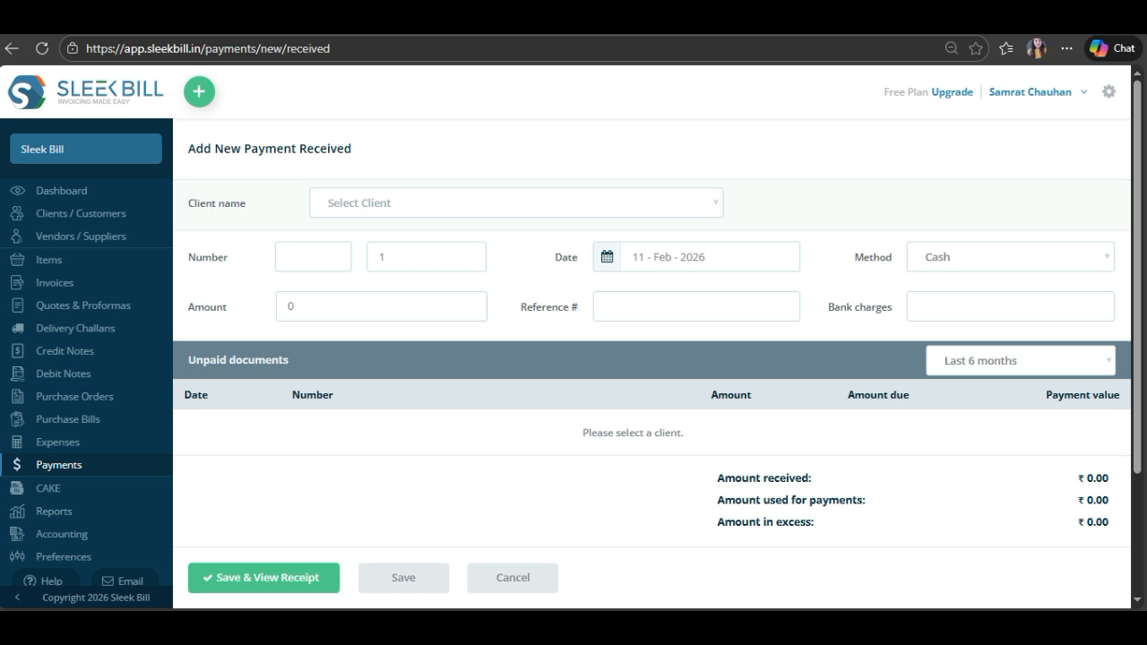
click(516, 204)
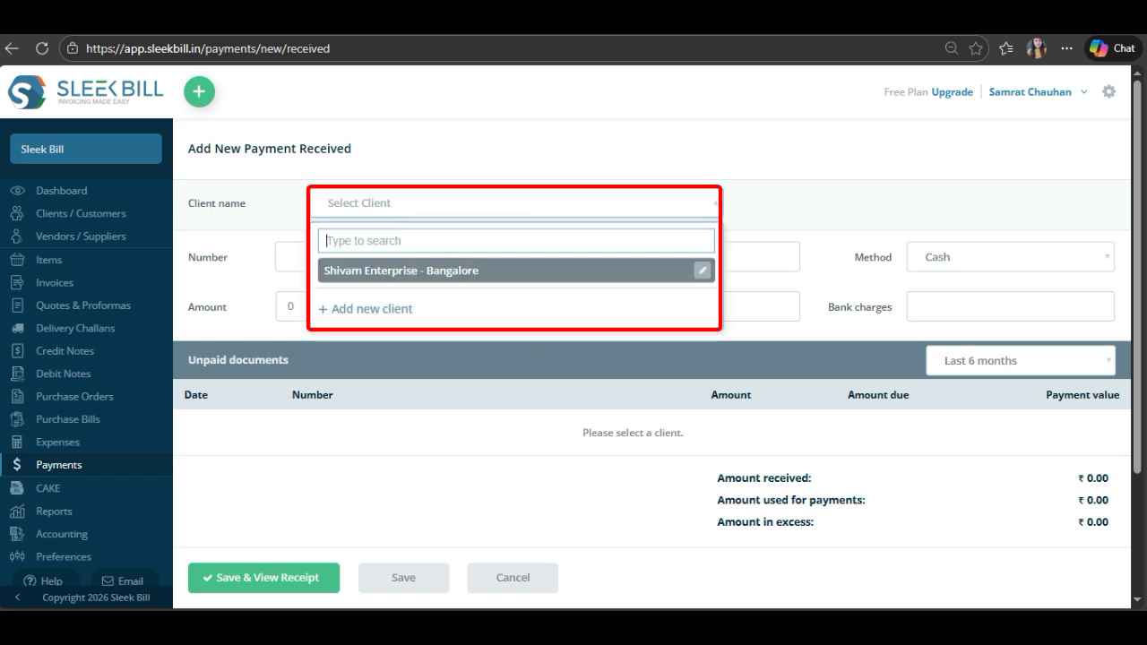
click(502, 270)
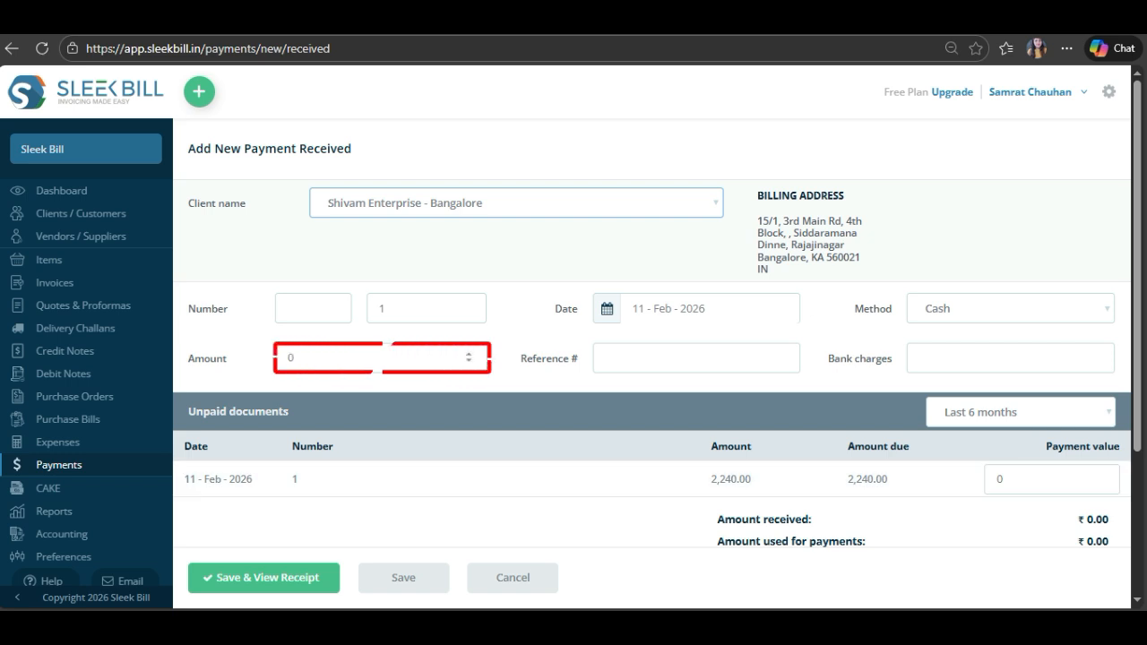
click(376, 358)
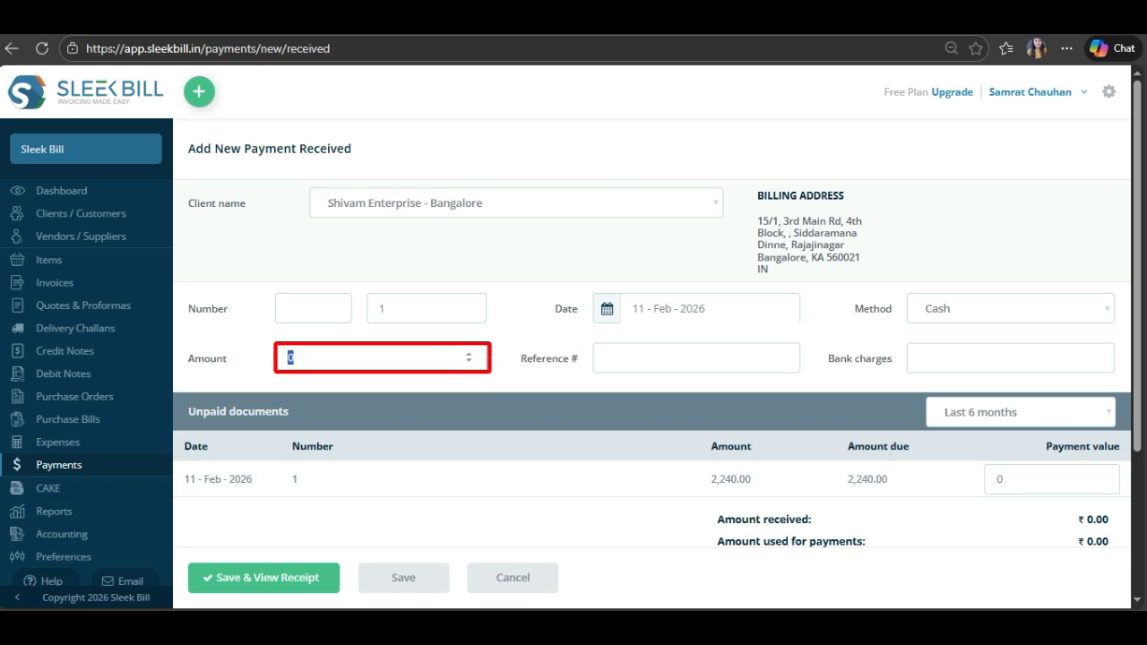
text(100)
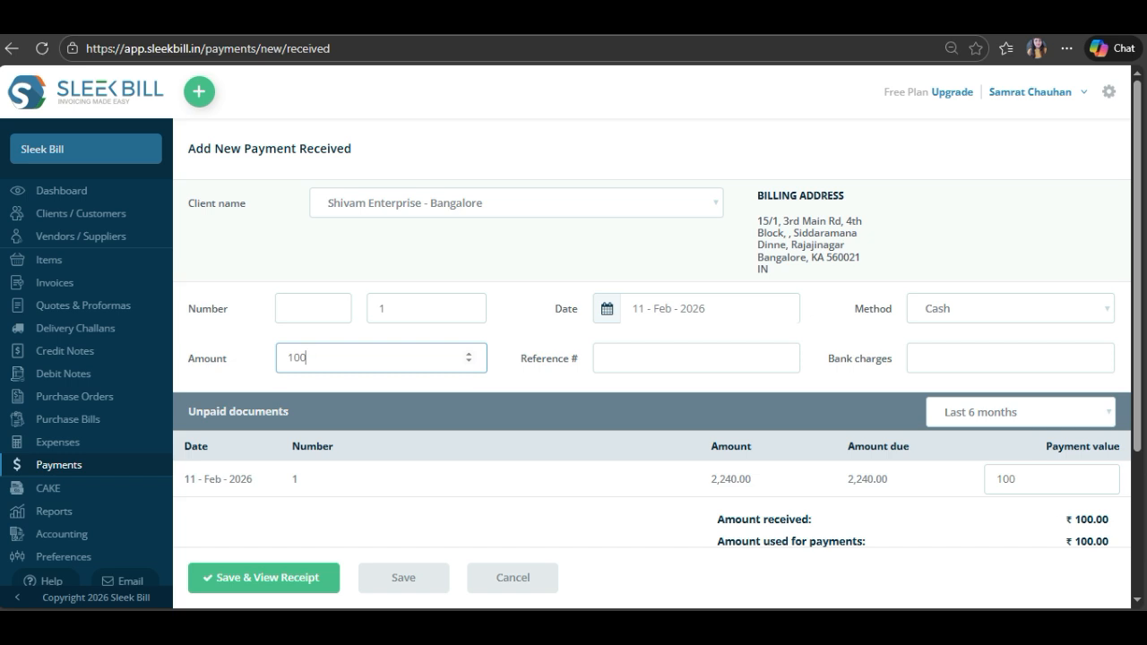
text(0)
Set the payment method to Bank Transfer, then save the received payment and view its receipt.
click(1010, 308)
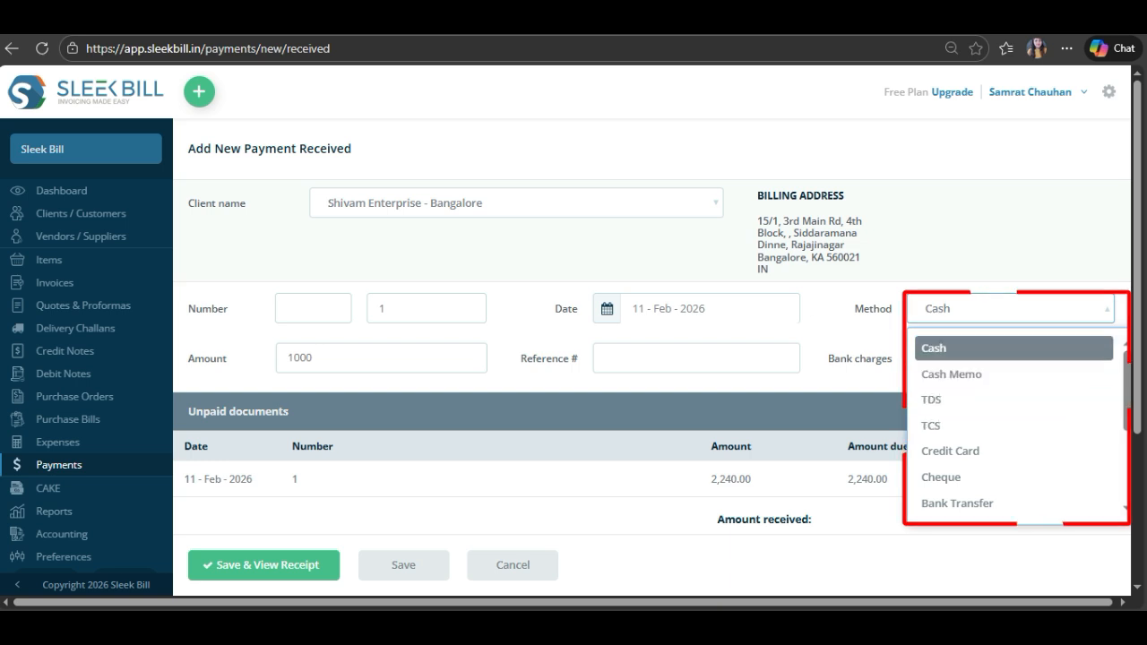
click(1013, 349)
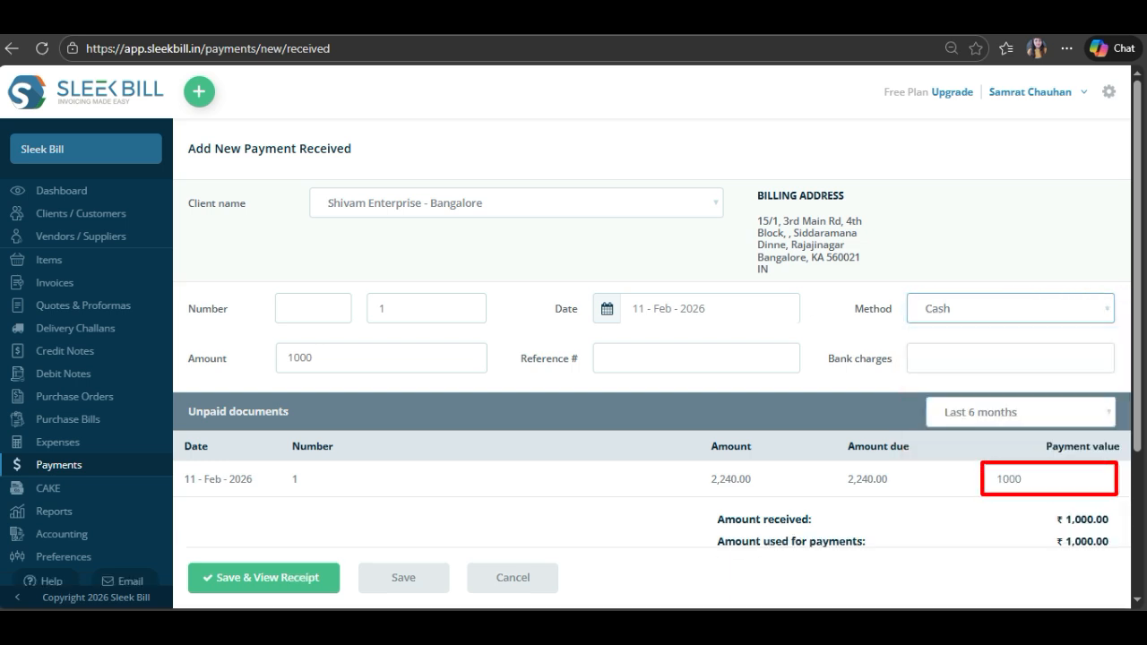
key(Up)
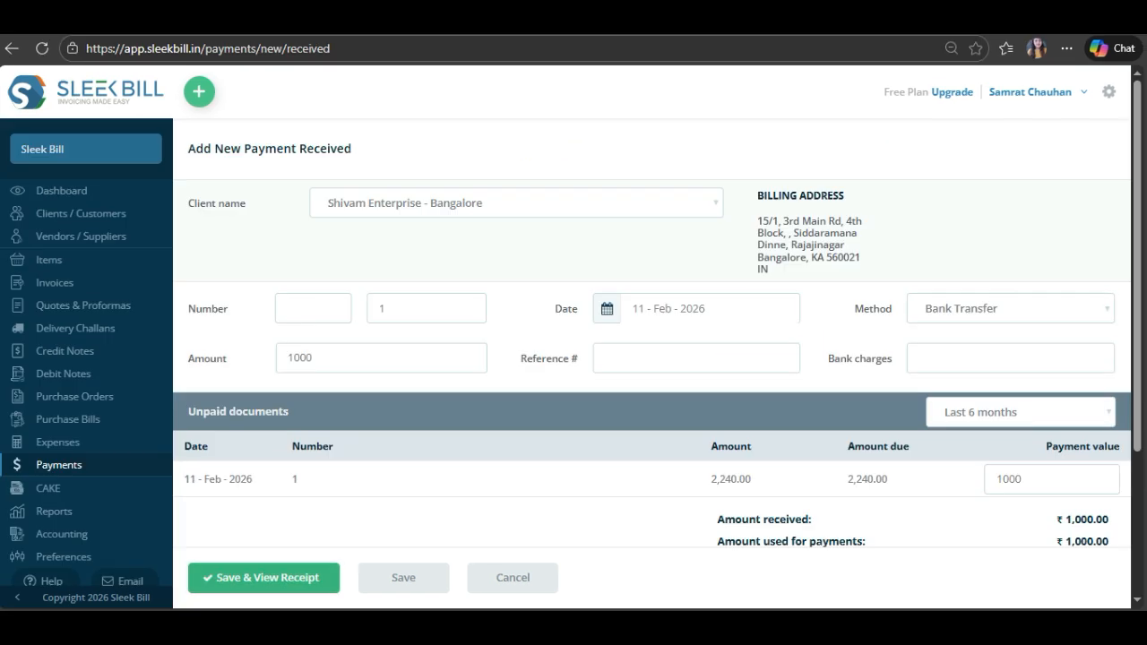
click(268, 580)
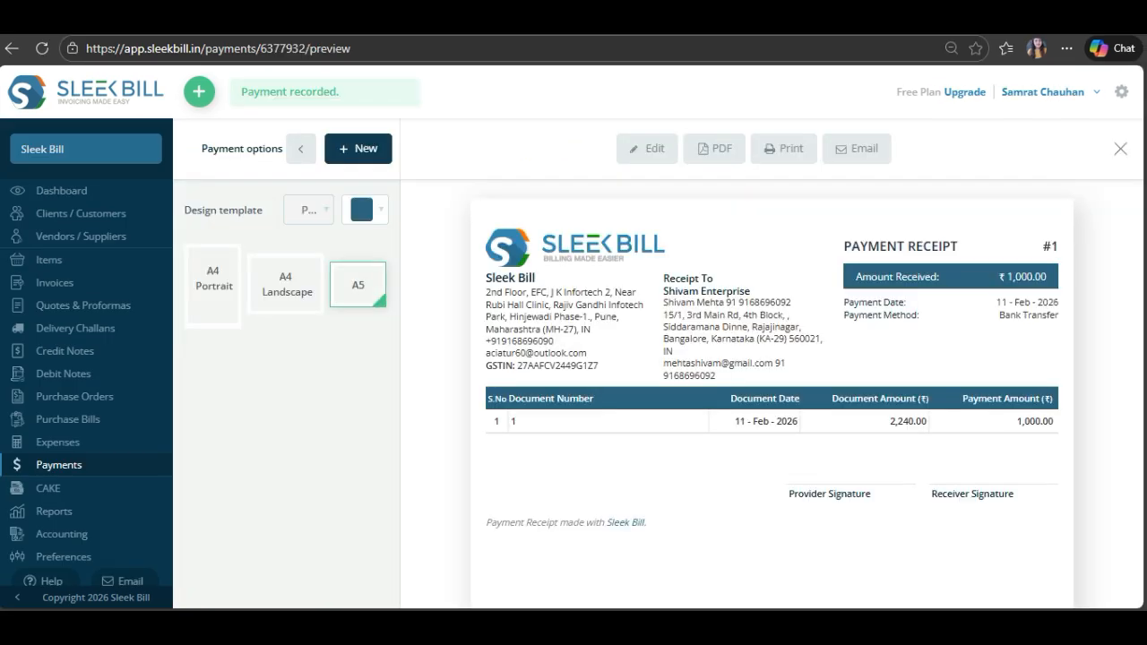